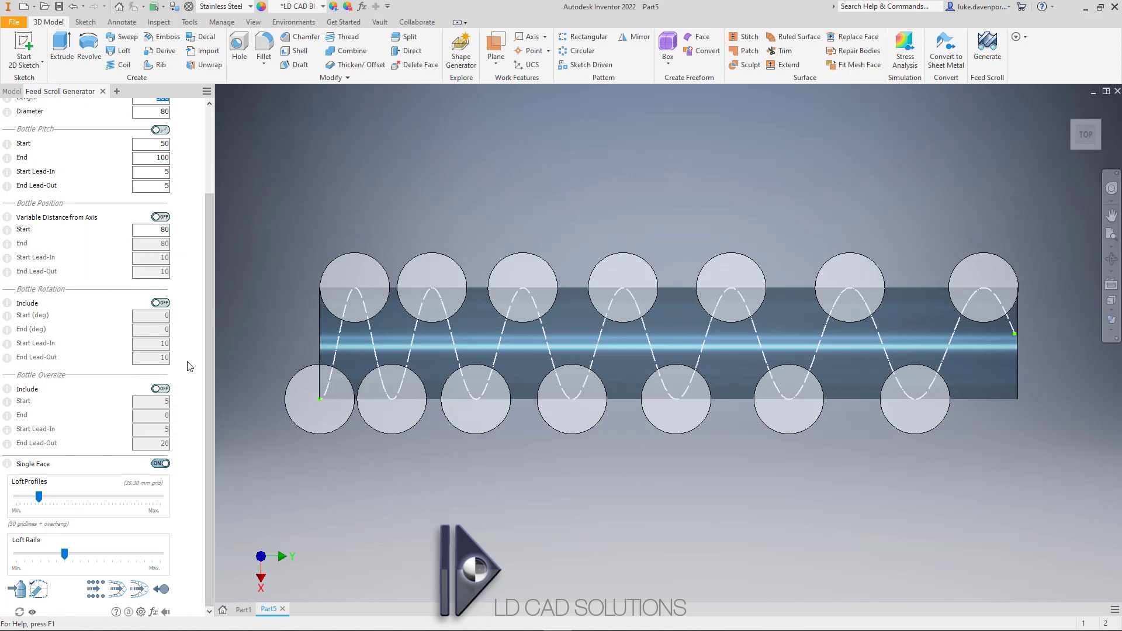
- Open the bottle sketch for editing and set the circle's diameter to 44 mm
{"action": "left_click", "coordinate": [40, 595]}
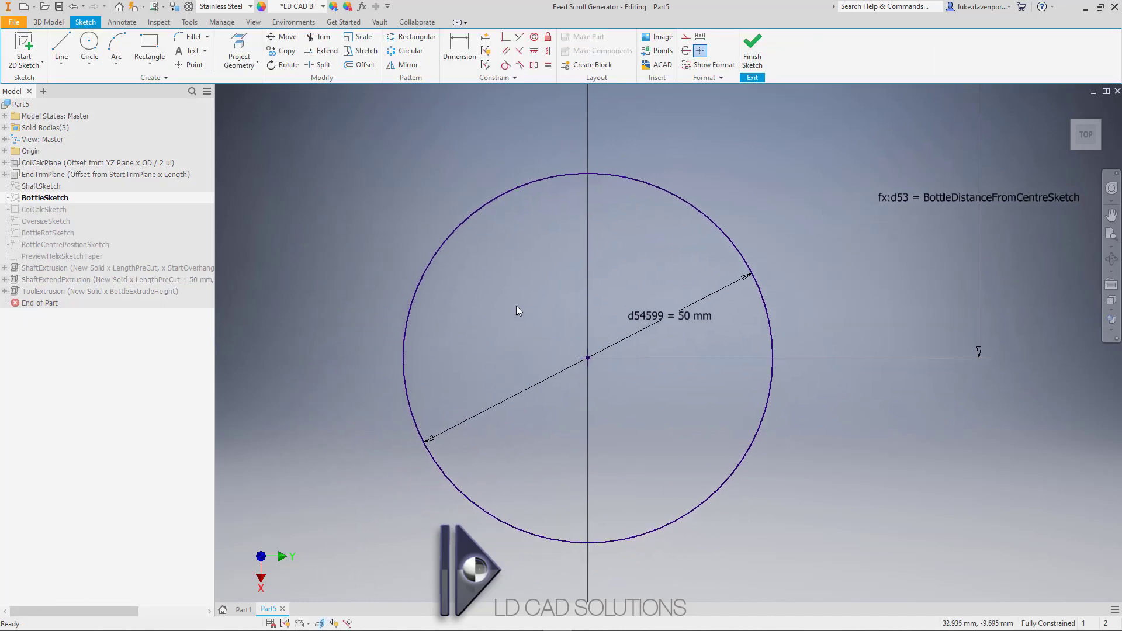
{"action": "double_click", "coordinate": [682, 314]}
{"action": "type", "text": "44"}
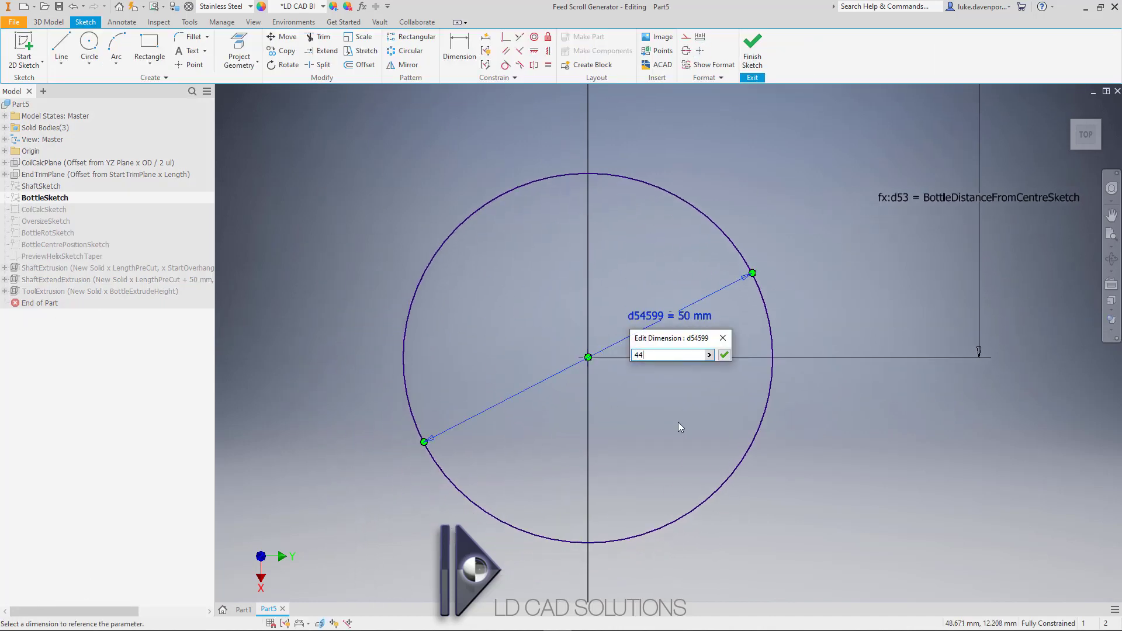
{"action": "key", "text": "Return"}
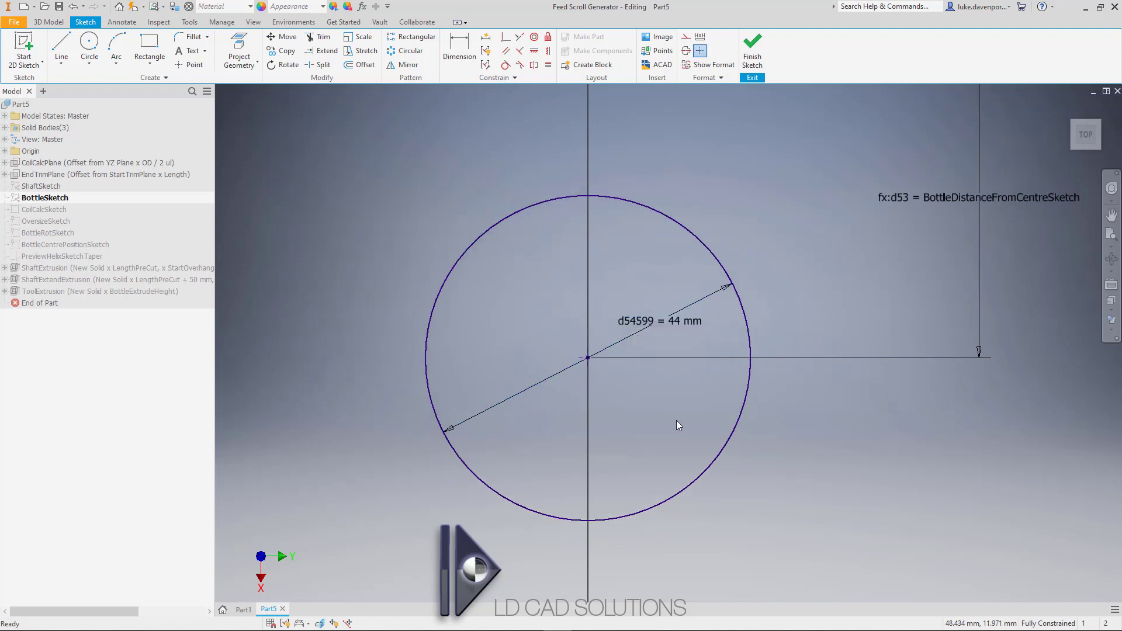
{"action": "middle_click_drag", "start_coordinate": [672, 420], "coordinate": [701, 421]}
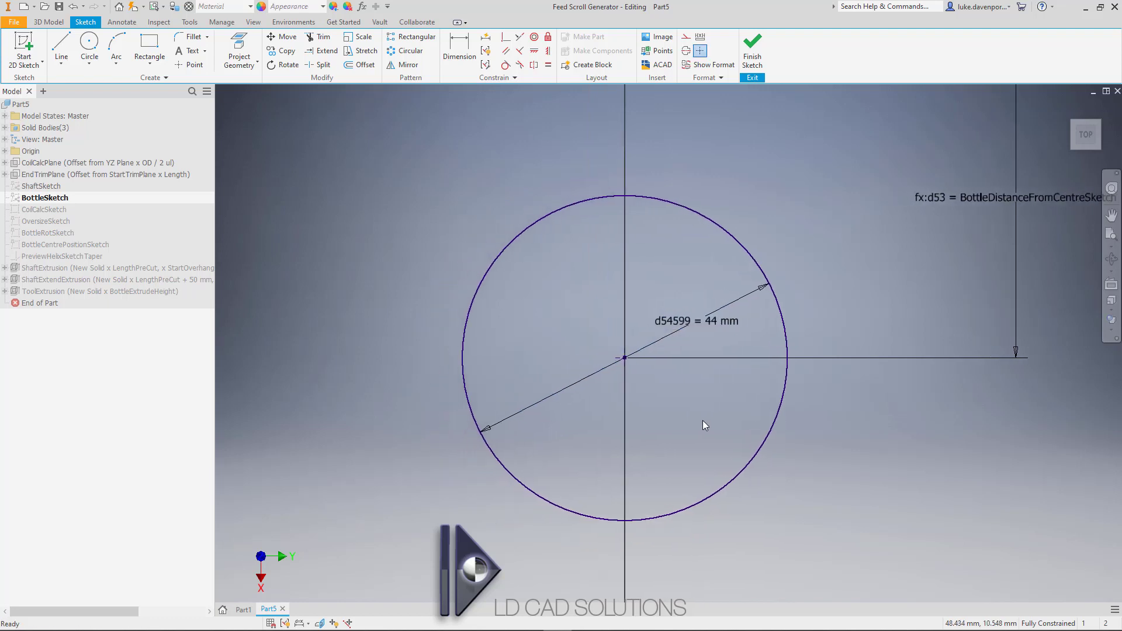
- Sketch a rectangle 30 mm high and about 41 mm wide overlapping the bottle circle
{"action": "left_click", "coordinate": [156, 47]}
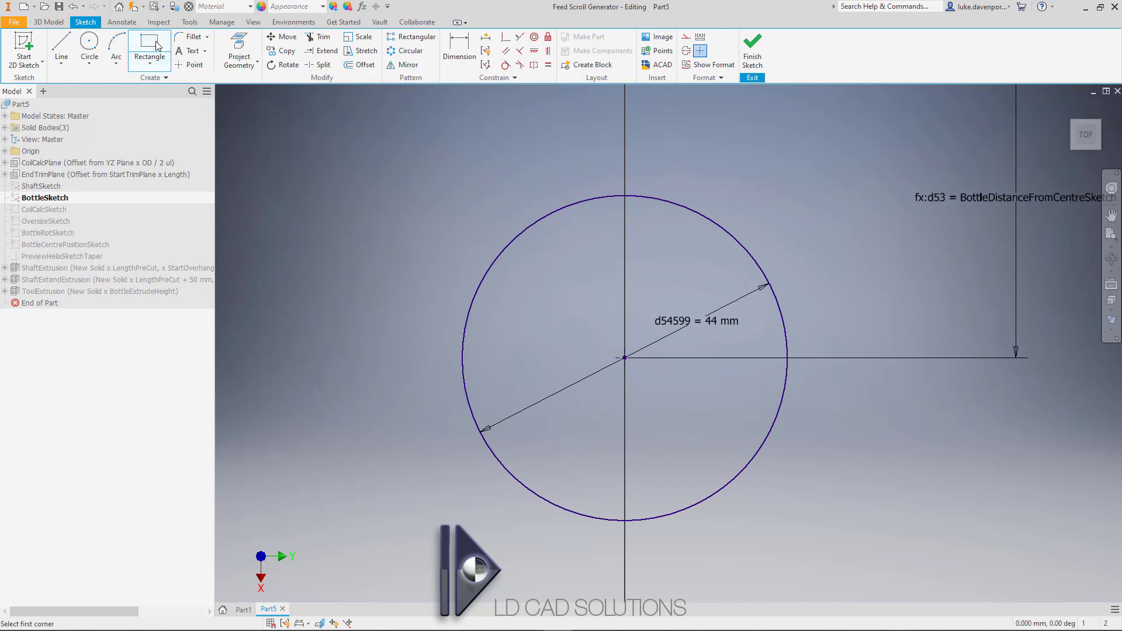
{"action": "left_click", "coordinate": [405, 257]}
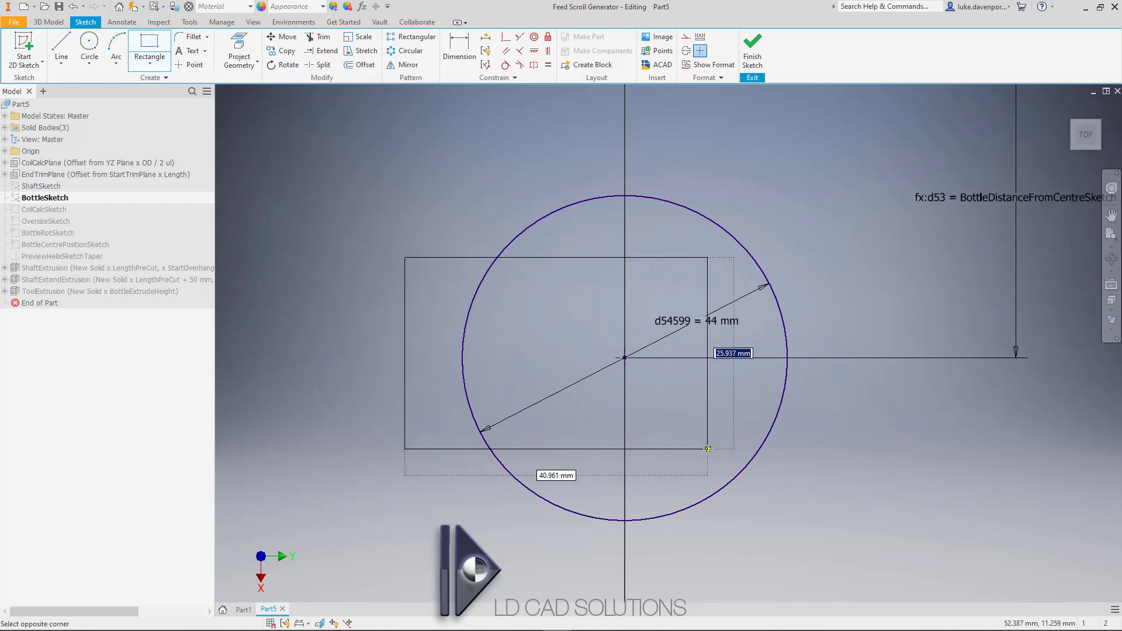
{"action": "type", "text": "30"}
{"action": "key", "text": "Tab"}
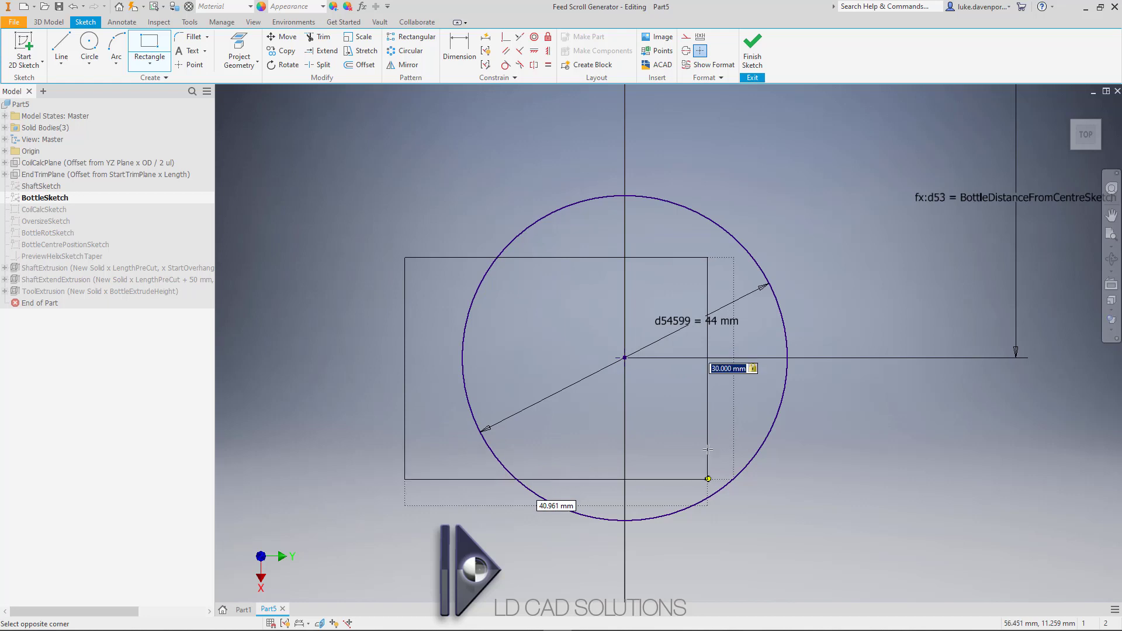
{"action": "key", "text": "Return"}
{"action": "key", "text": "Escape"}
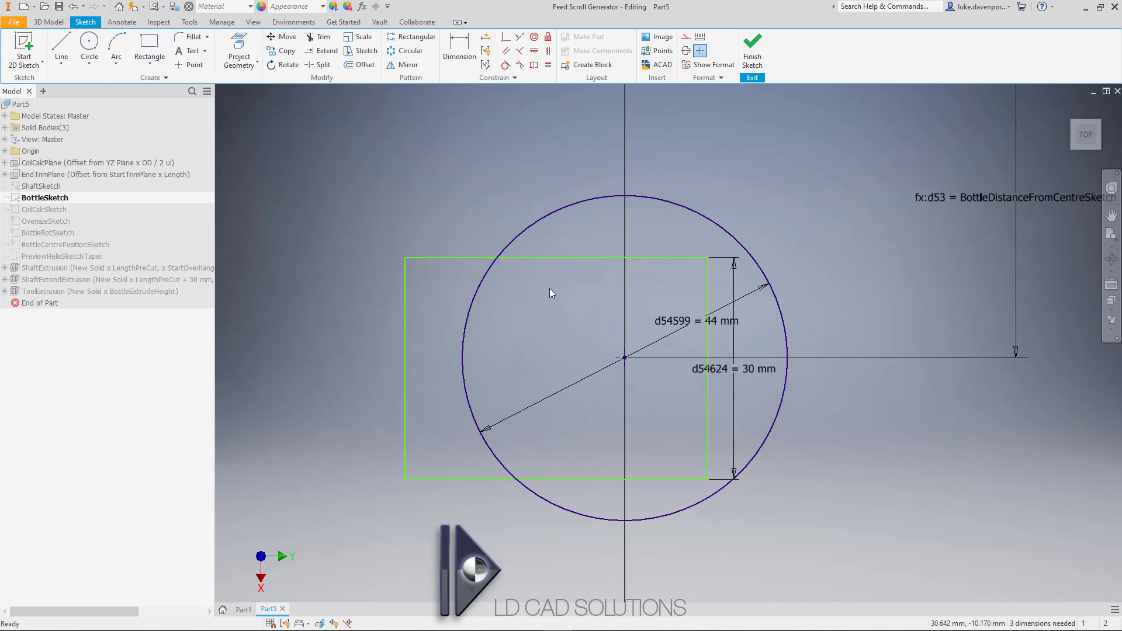
- Constrain the midpoint of the rectangle's right side to line up with the circle's centre
{"action": "left_click", "coordinate": [549, 53]}
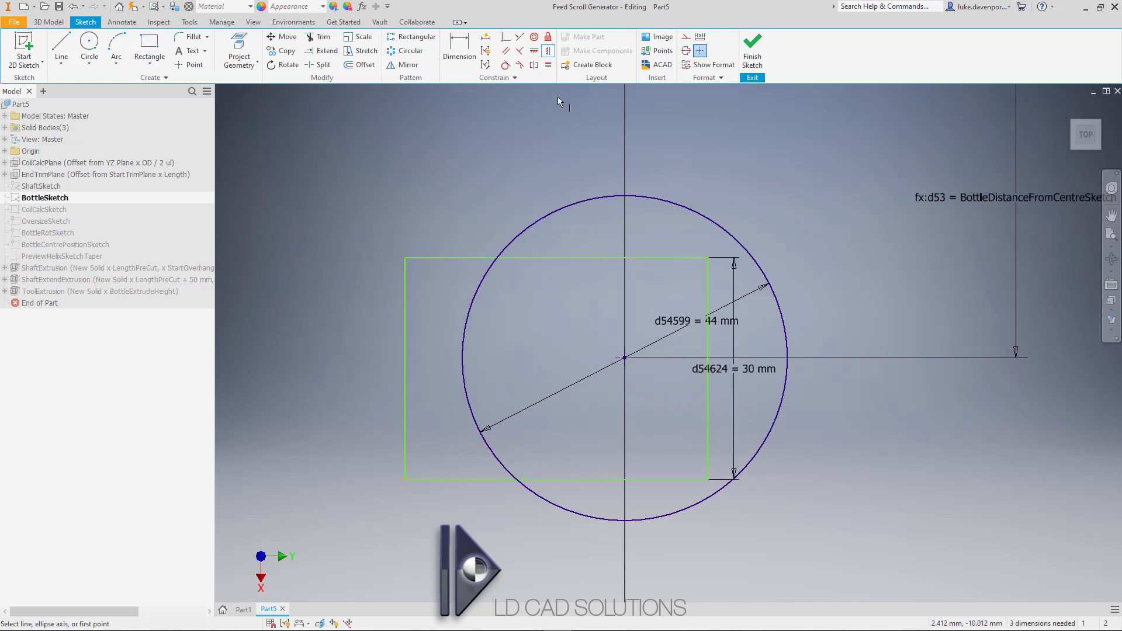
{"action": "left_click", "coordinate": [708, 369]}
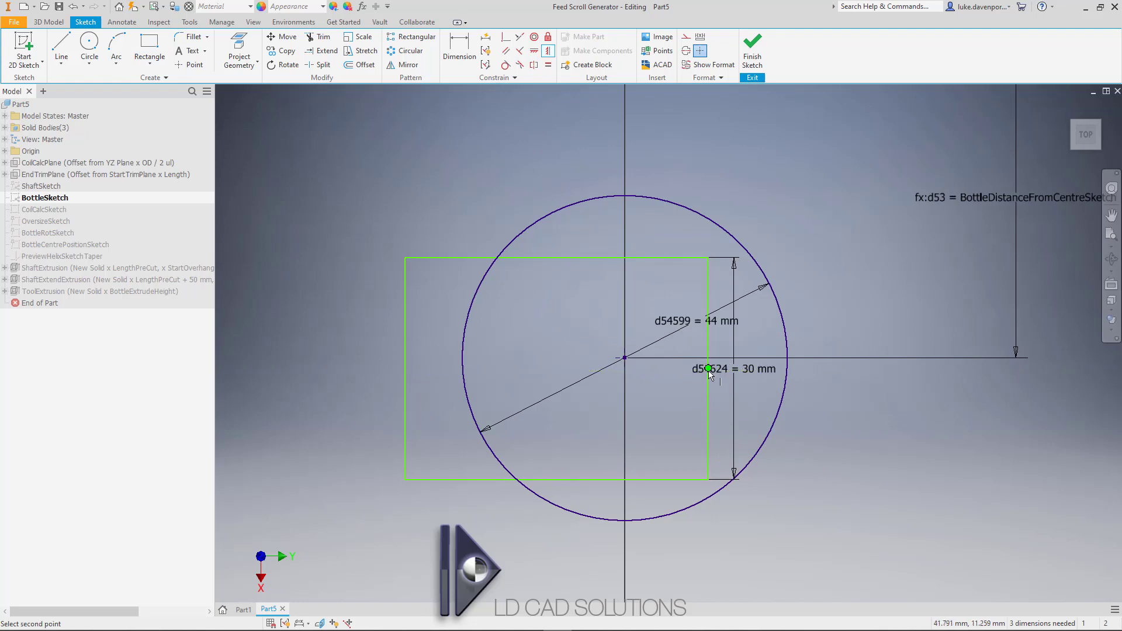
{"action": "left_click", "coordinate": [625, 358]}
{"action": "key", "text": "Escape"}
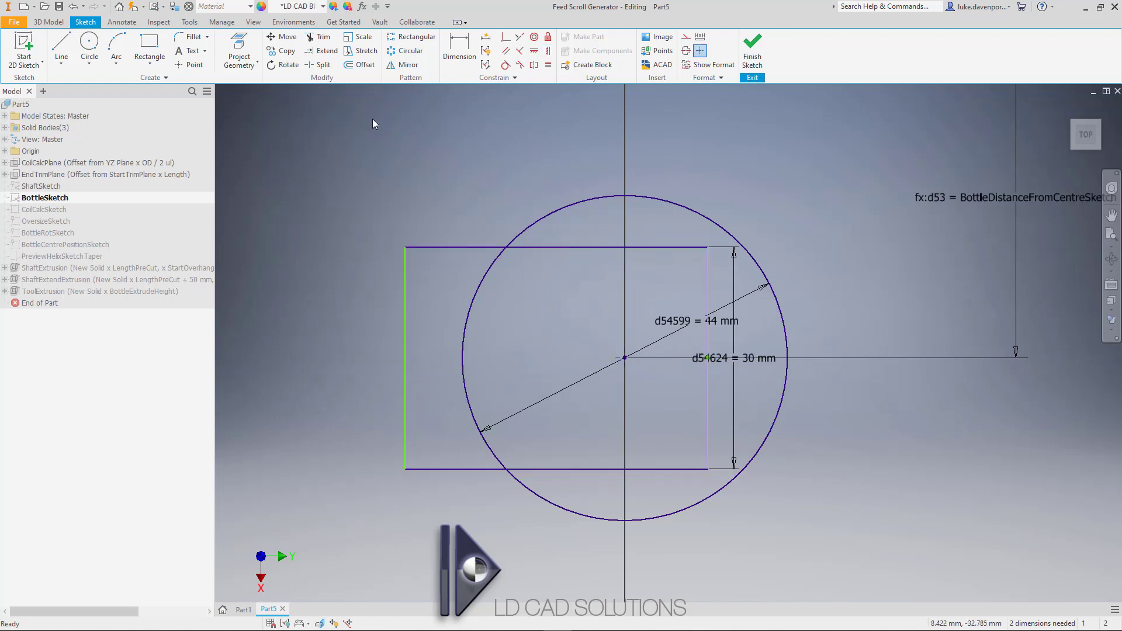
- Fillet all four corners of the rectangle with a 4 mm radius
{"action": "left_click", "coordinate": [192, 37]}
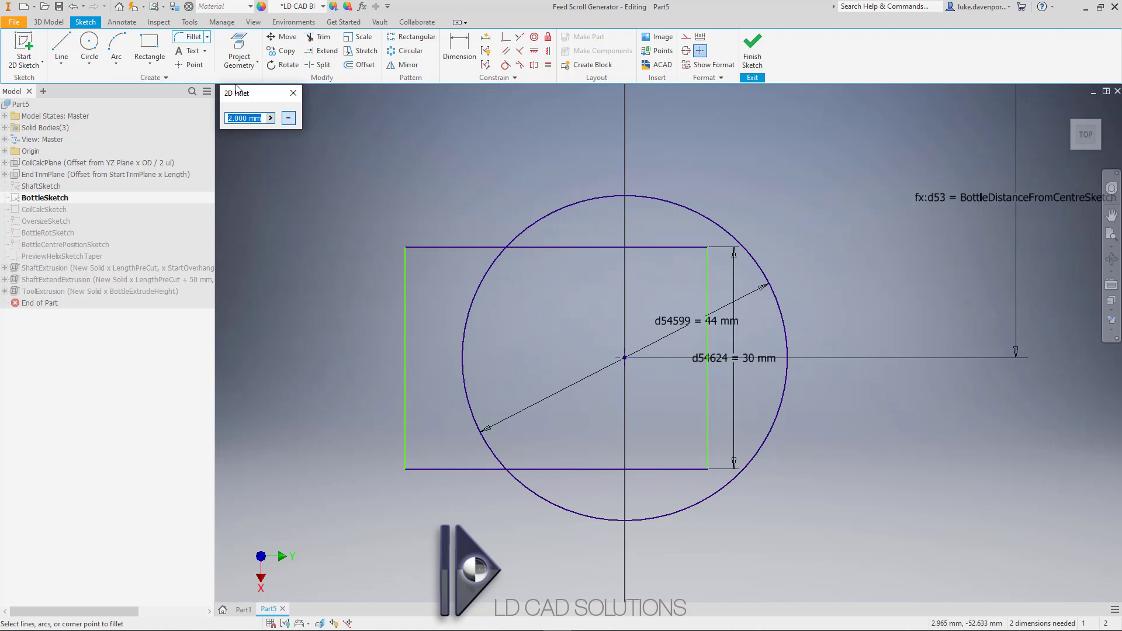
{"action": "type", "text": "4"}
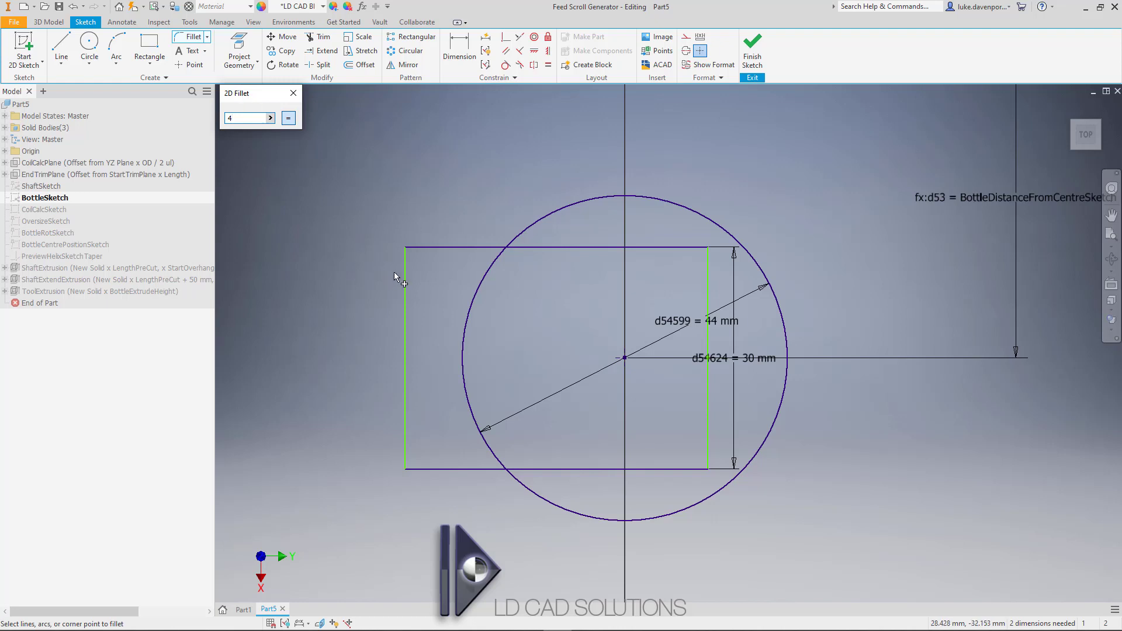
{"action": "left_click", "coordinate": [407, 250]}
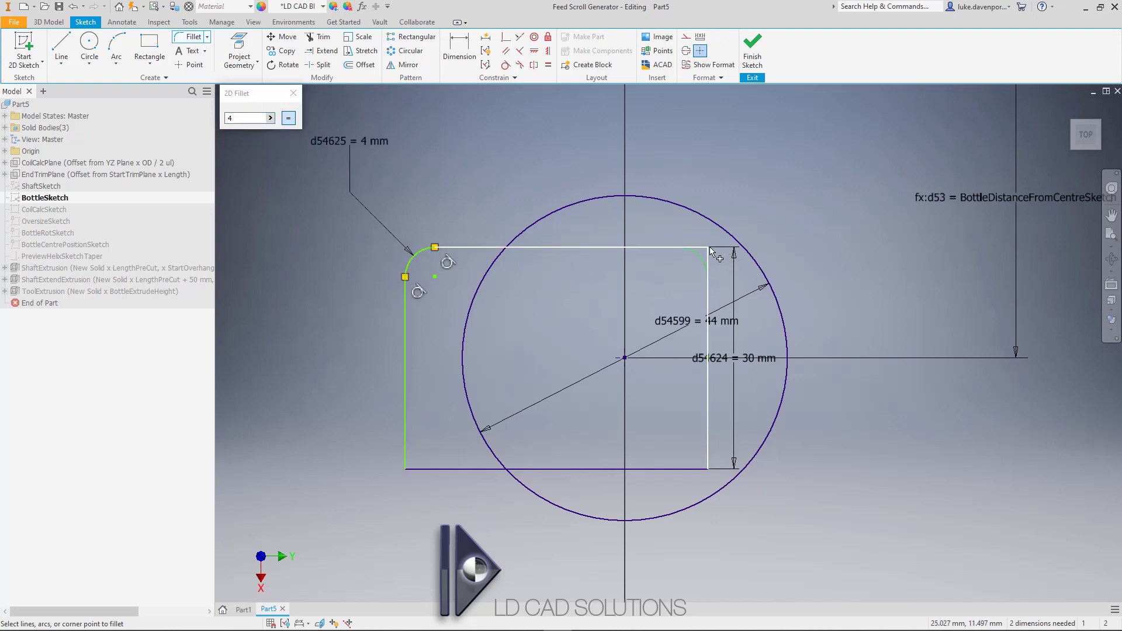
{"action": "left_click", "coordinate": [707, 247]}
{"action": "left_click", "coordinate": [709, 454]}
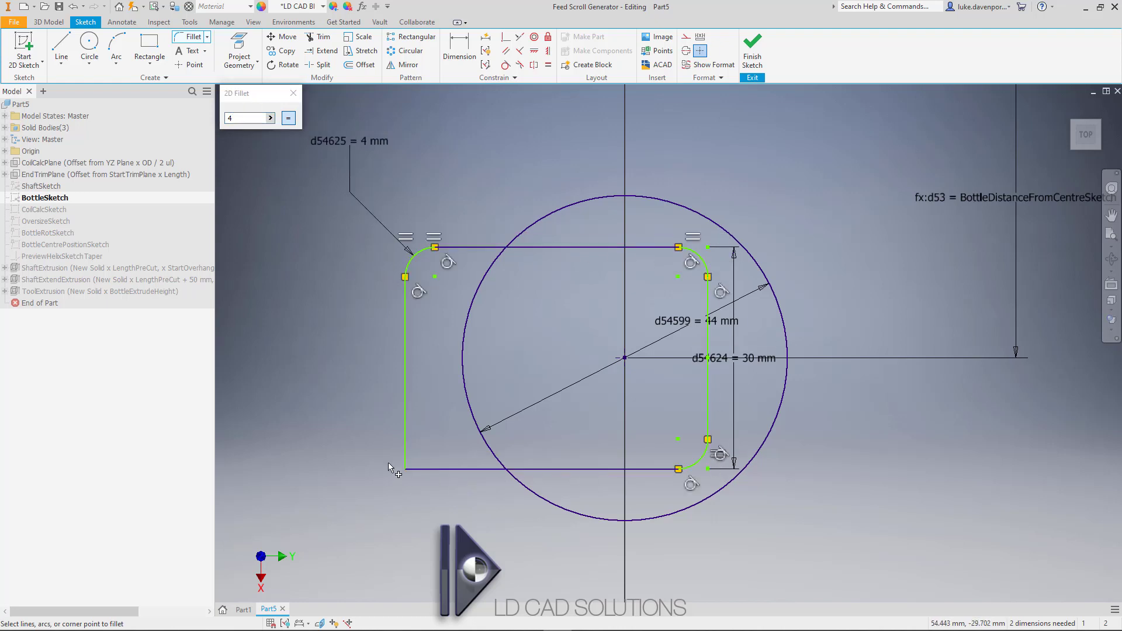
{"action": "left_click", "coordinate": [406, 466]}
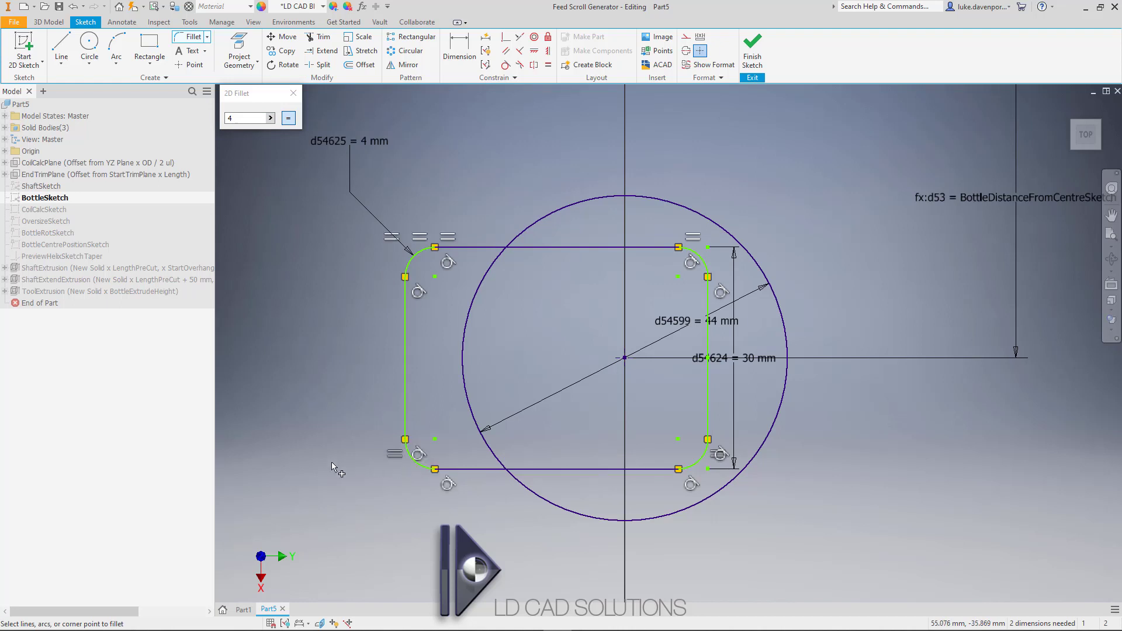
{"action": "left_click", "coordinate": [293, 93]}
- Dimension the rectangle's left side 32 mm from the circle's centre
{"action": "key", "text": "d"}
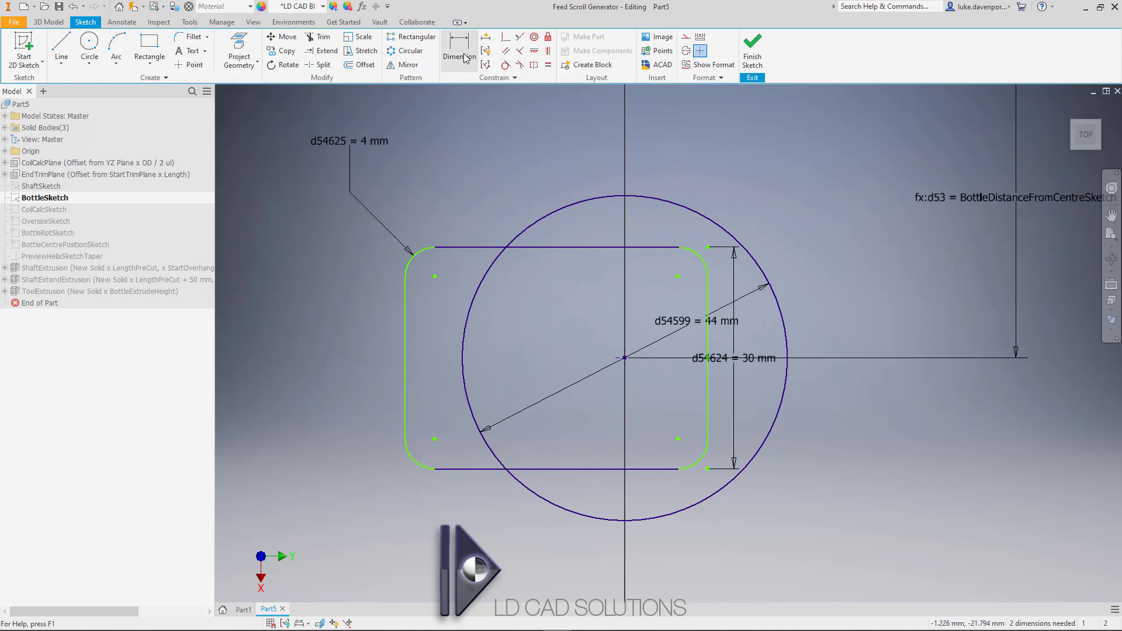
{"action": "left_click", "coordinate": [405, 337]}
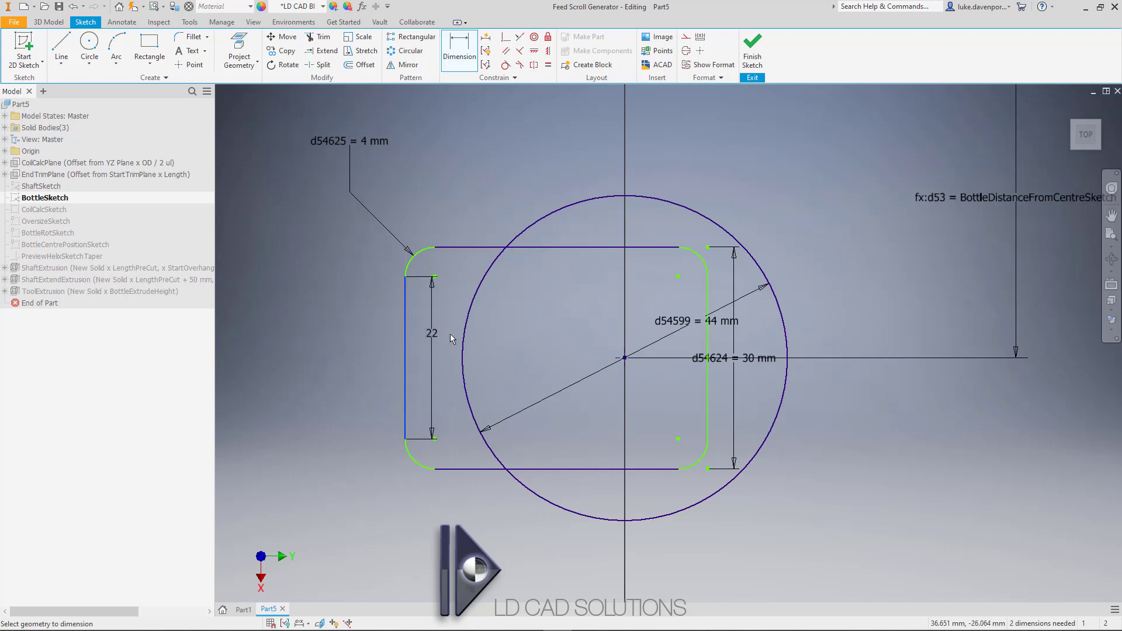
{"action": "left_click", "coordinate": [624, 358]}
{"action": "left_click", "coordinate": [526, 165]}
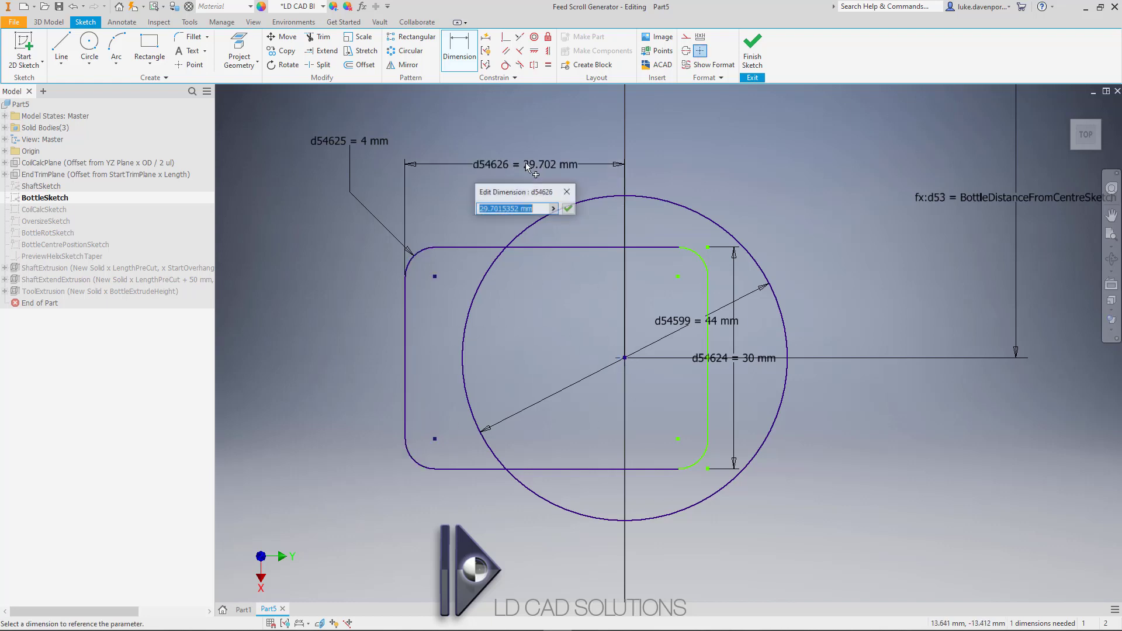
{"action": "type", "text": "32"}
{"action": "key", "text": "Return"}
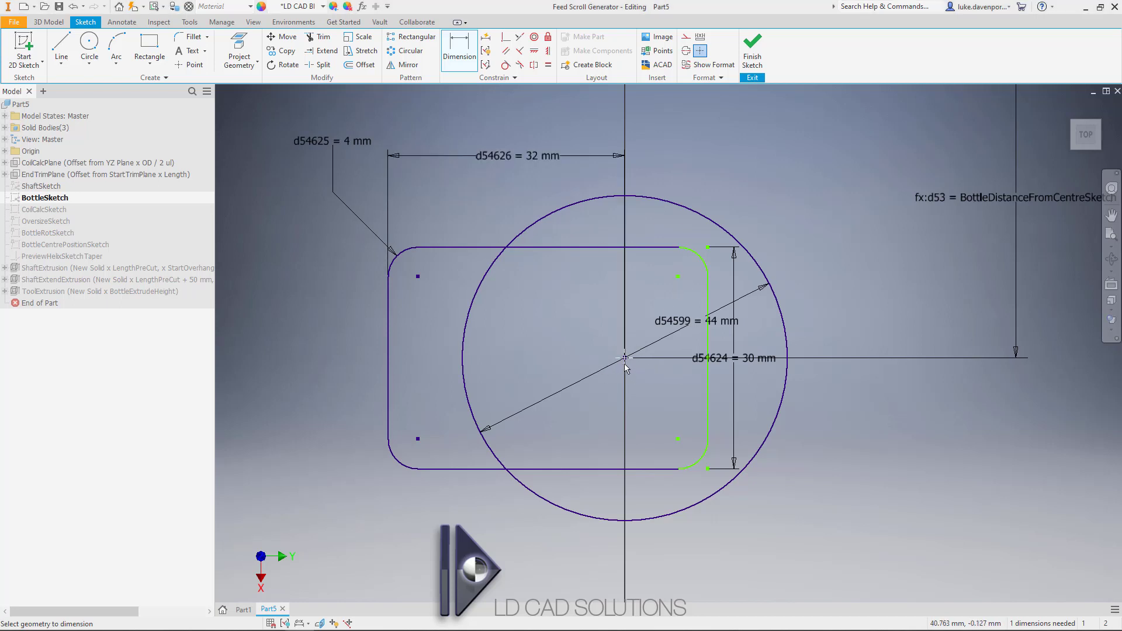
{"action": "left_click", "coordinate": [707, 389]}
{"action": "key", "text": "Escape"}
{"action": "key", "text": "Escape"}
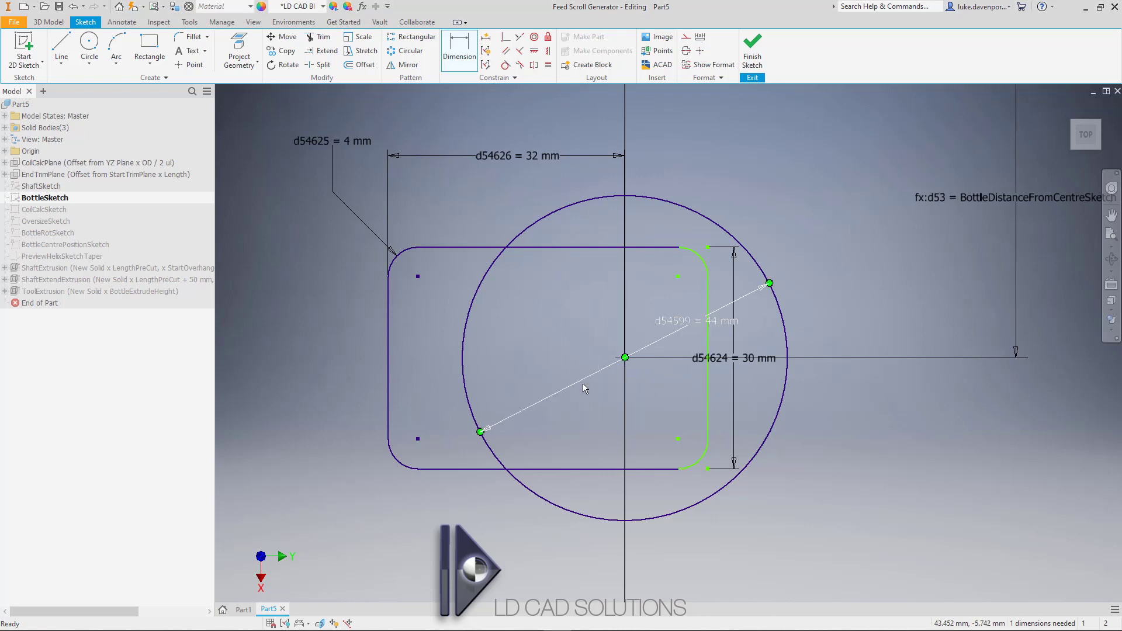
- Move the rectangle's unconstrained right side across the circle's centre and back to test its freedom
{"action": "left_click_drag", "start_coordinate": [708, 375], "coordinate": [552, 373]}
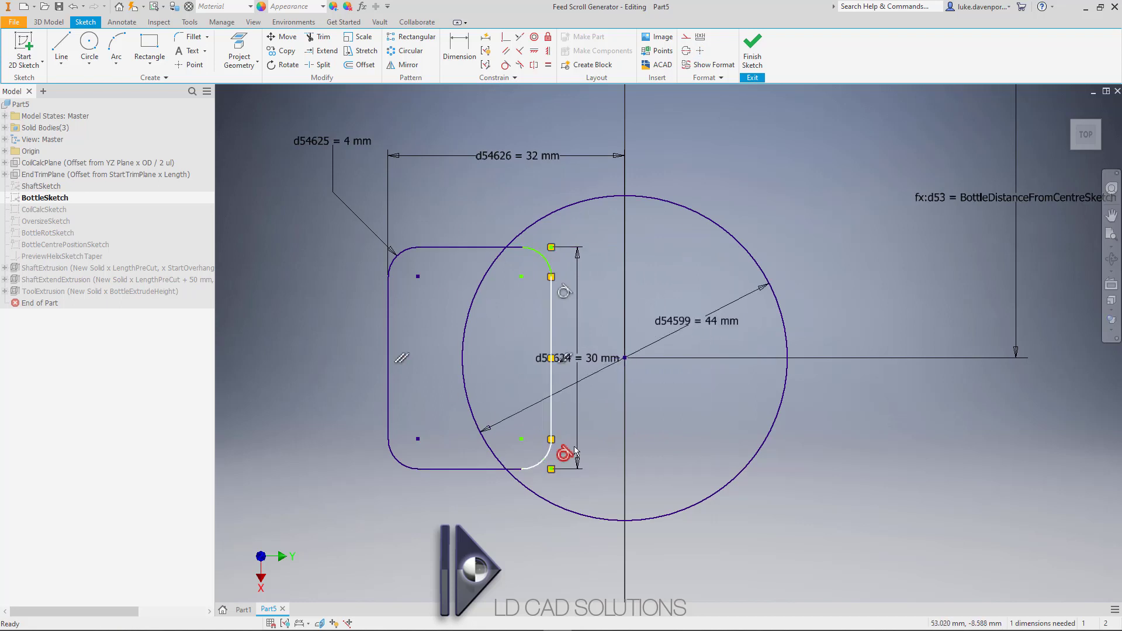
{"action": "left_click", "coordinate": [552, 313]}
{"action": "left_click_drag", "start_coordinate": [554, 319], "coordinate": [684, 327]}
{"action": "key", "text": "d"}
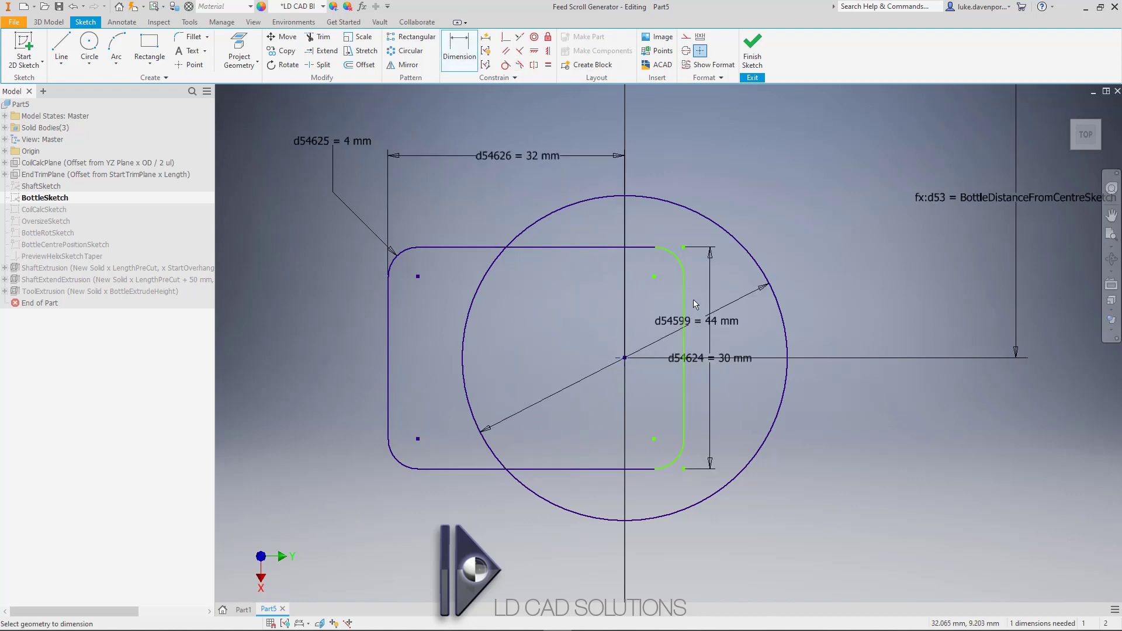
{"action": "key", "text": "Escape"}
{"action": "mouse_move", "coordinate": [685, 285]}
{"action": "left_mouse_down"}
{"action": "mouse_move", "coordinate": [767, 299]}
{"action": "mouse_move", "coordinate": [681, 295]}
{"action": "left_mouse_up"}
- Dimension the rectangle's right side 5 mm from the circle's centre
{"action": "left_click", "coordinate": [459, 50]}
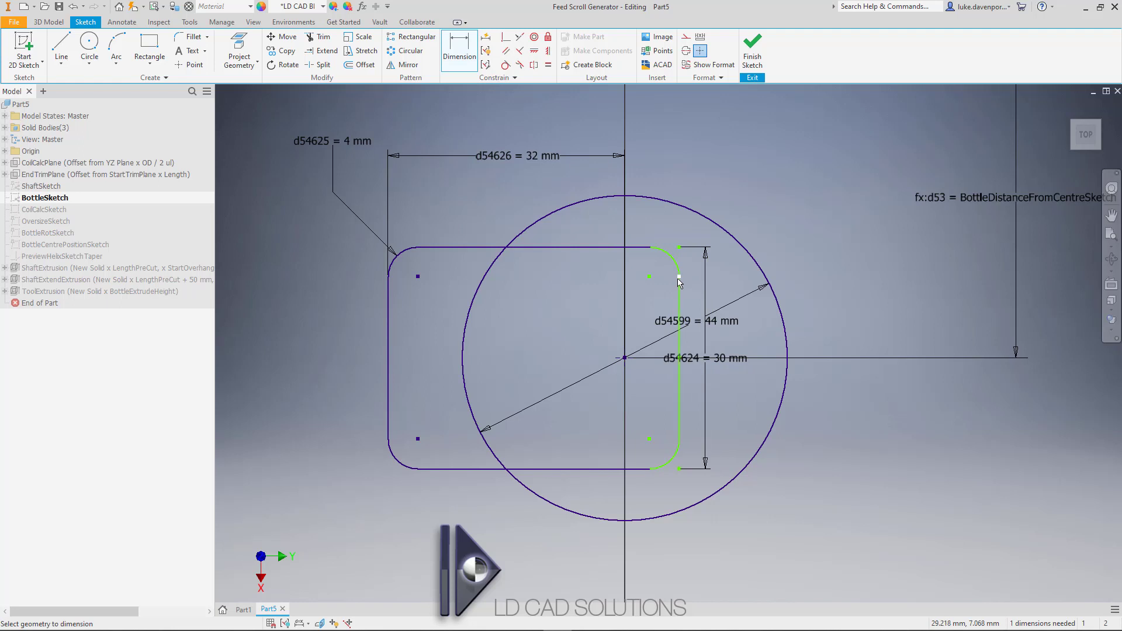
{"action": "left_click", "coordinate": [624, 357]}
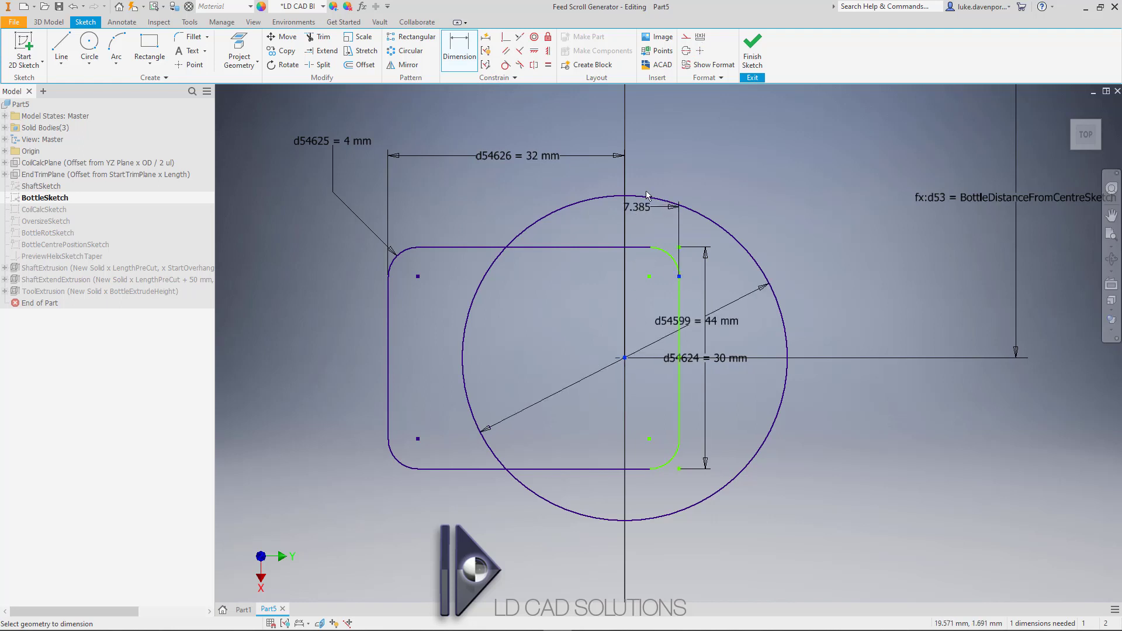
{"action": "left_click", "coordinate": [651, 147]}
{"action": "type", "text": "5"}
{"action": "key", "text": "Return"}
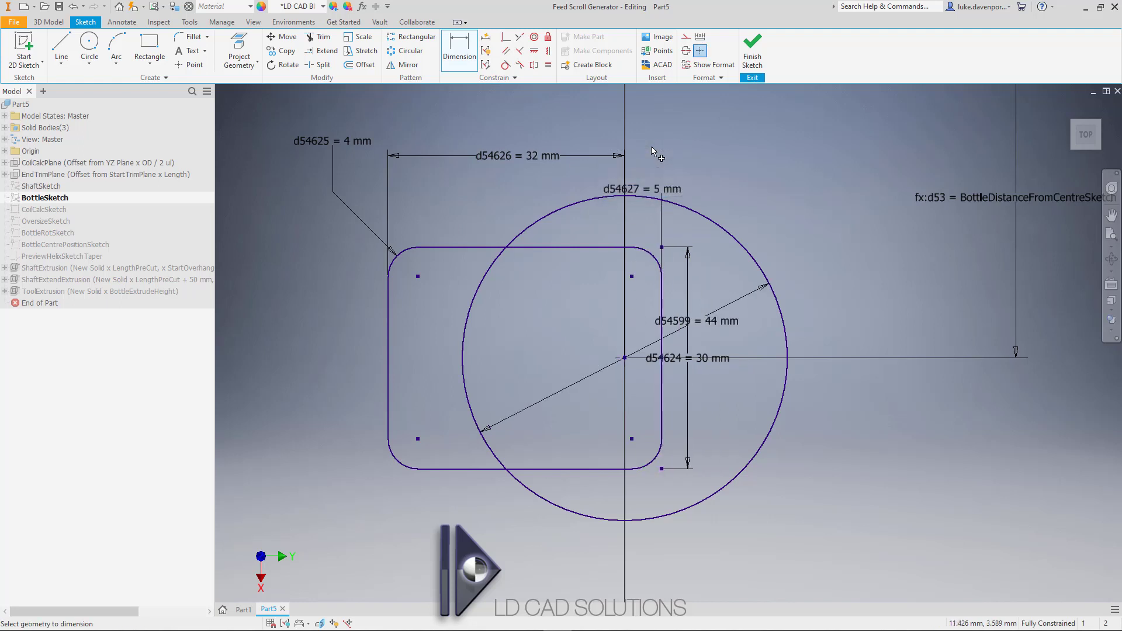
{"action": "middle_click_drag", "start_coordinate": [740, 216], "coordinate": [728, 215]}
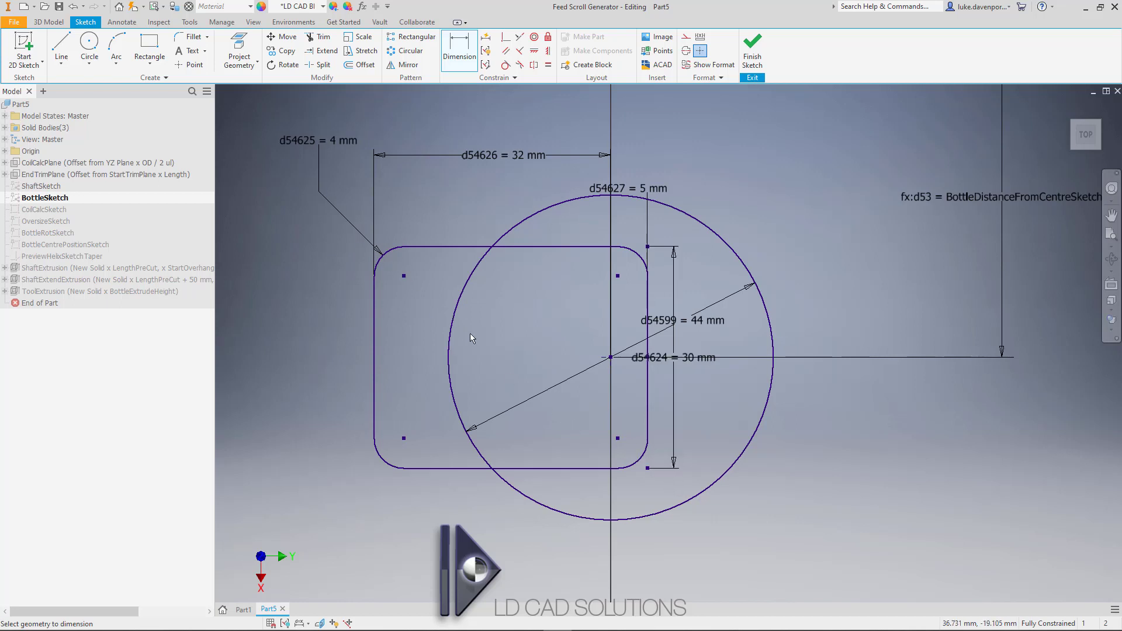
{"action": "key", "text": "Escape"}
- Switch the rounded rectangle to construction geometry and back to normal lines
{"action": "left_click_drag", "start_coordinate": [322, 230], "coordinate": [684, 482]}
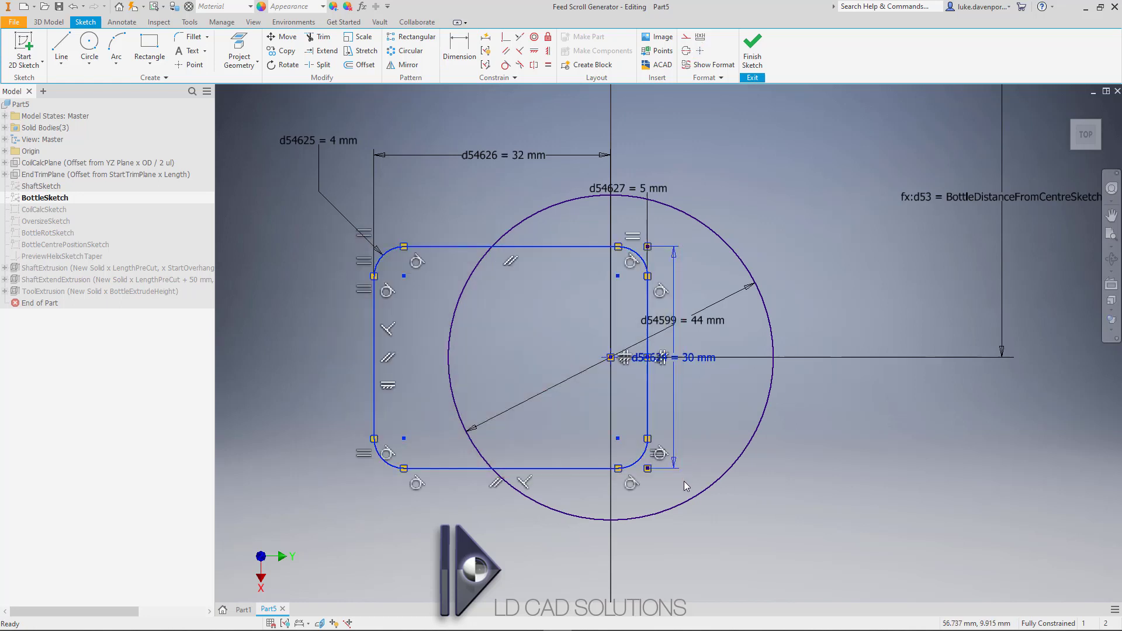
{"action": "left_click", "coordinate": [688, 41]}
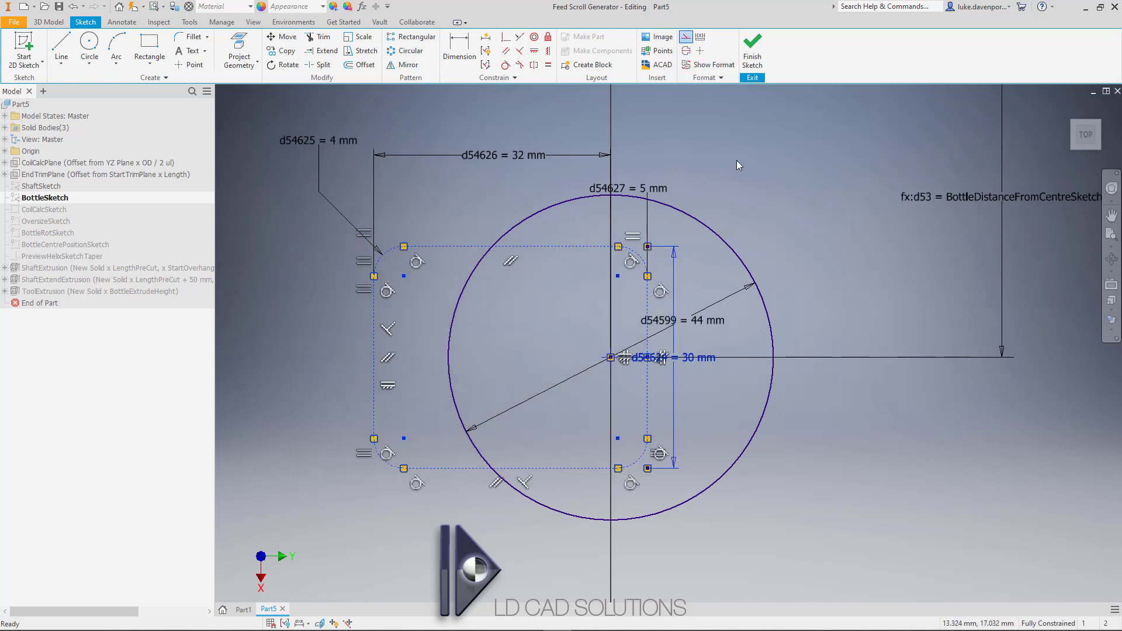
{"action": "left_click", "coordinate": [300, 231]}
{"action": "left_click_drag", "start_coordinate": [300, 231], "coordinate": [675, 491]}
{"action": "left_click", "coordinate": [687, 41]}
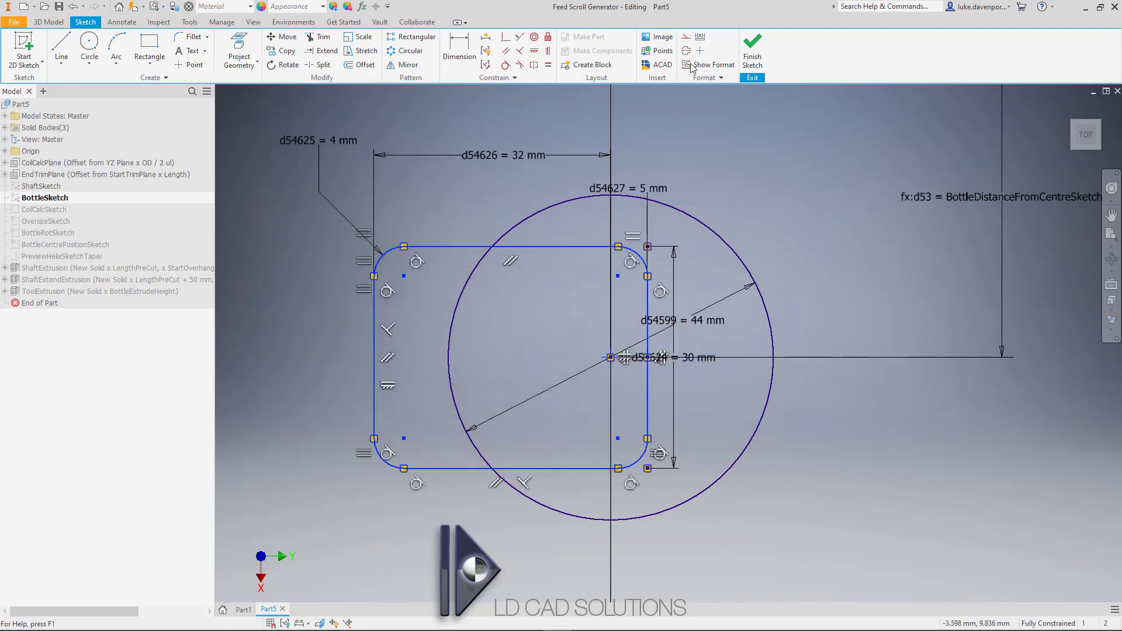
- Convert the bottle circle to construction geometry and finish the sketch
{"action": "left_click", "coordinate": [711, 226]}
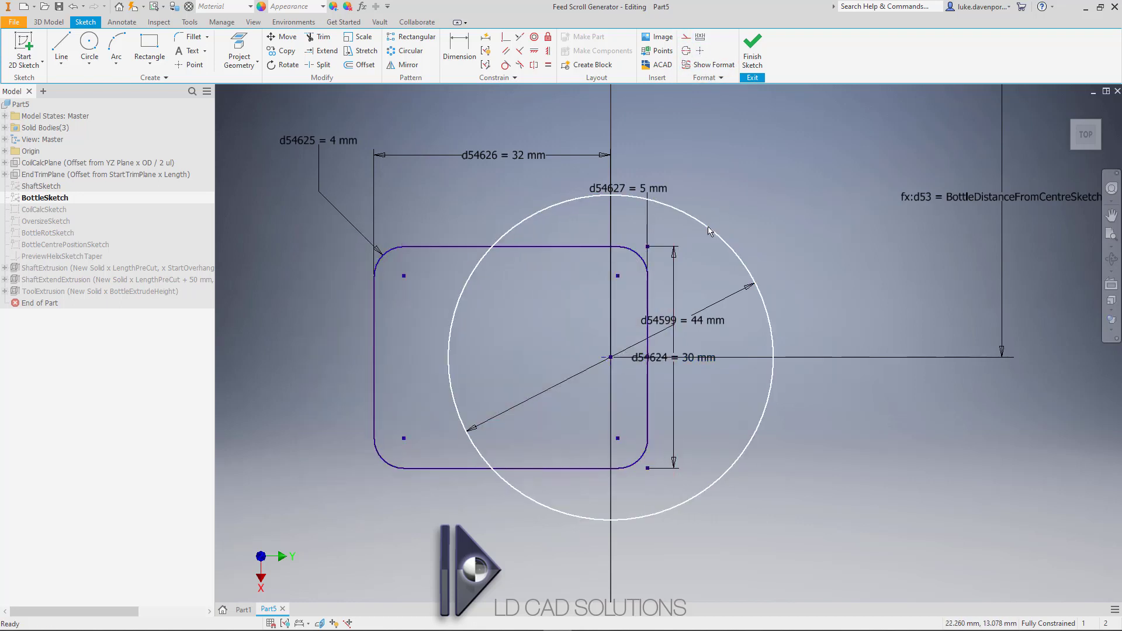
{"action": "left_click", "coordinate": [686, 40]}
{"action": "left_click", "coordinate": [784, 225]}
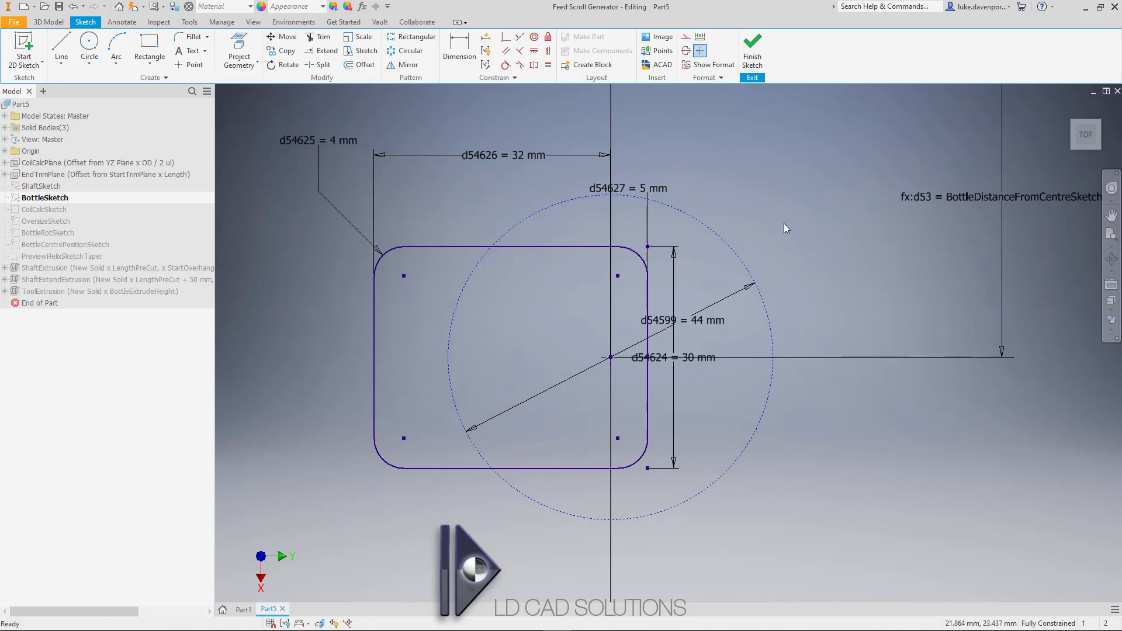
{"action": "left_click", "coordinate": [752, 62]}
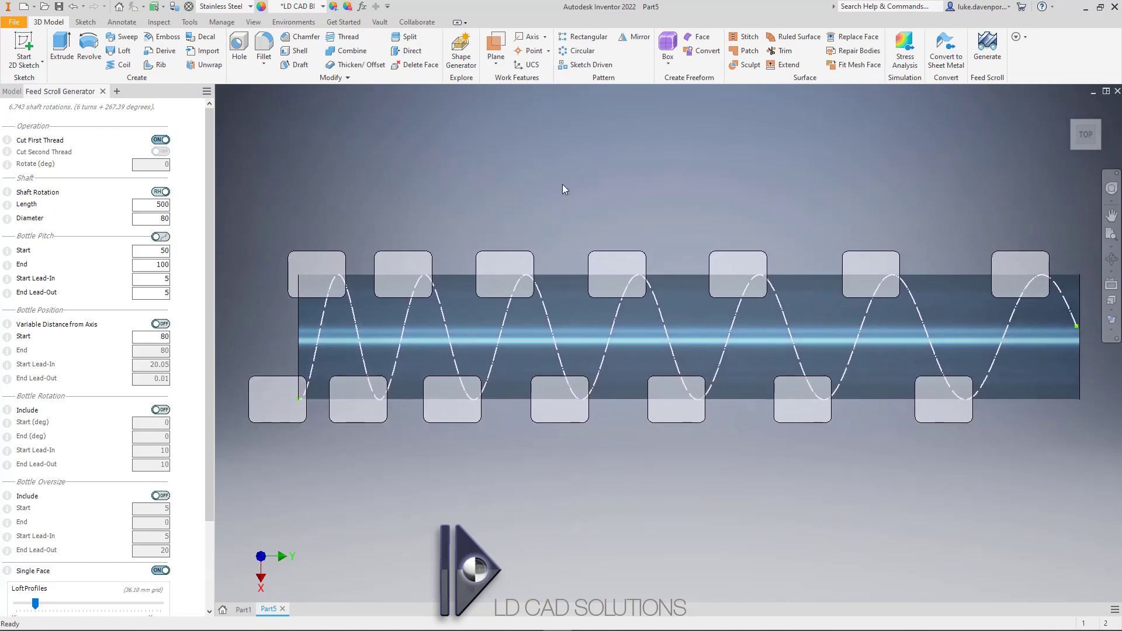
- Set the feed scroll's shaft length to 600
{"action": "double_click", "coordinate": [154, 205]}
{"action": "type", "text": "6"}
{"action": "key", "text": "Return"}
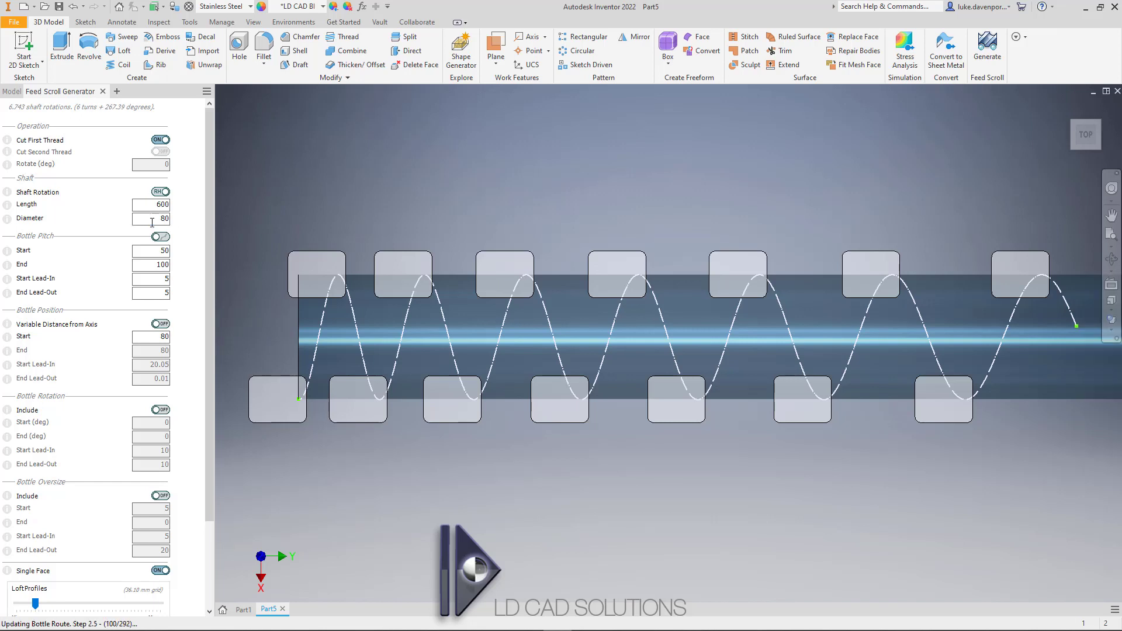
{"action": "double_click", "coordinate": [156, 253]}
{"action": "left_click_drag", "start_coordinate": [210, 236], "coordinate": [212, 325]}
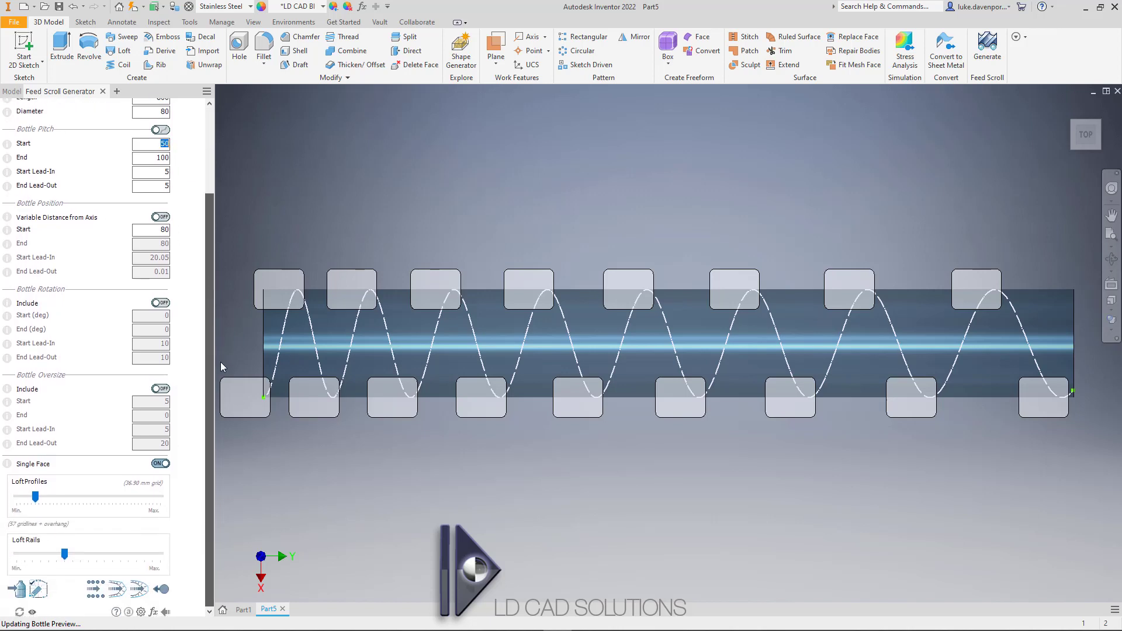
- Add a driven reference dimension from the rounded rectangle's left side to the construction circle's right edge in the bottle sketch, and finish the sketch
{"action": "left_click", "coordinate": [38, 589]}
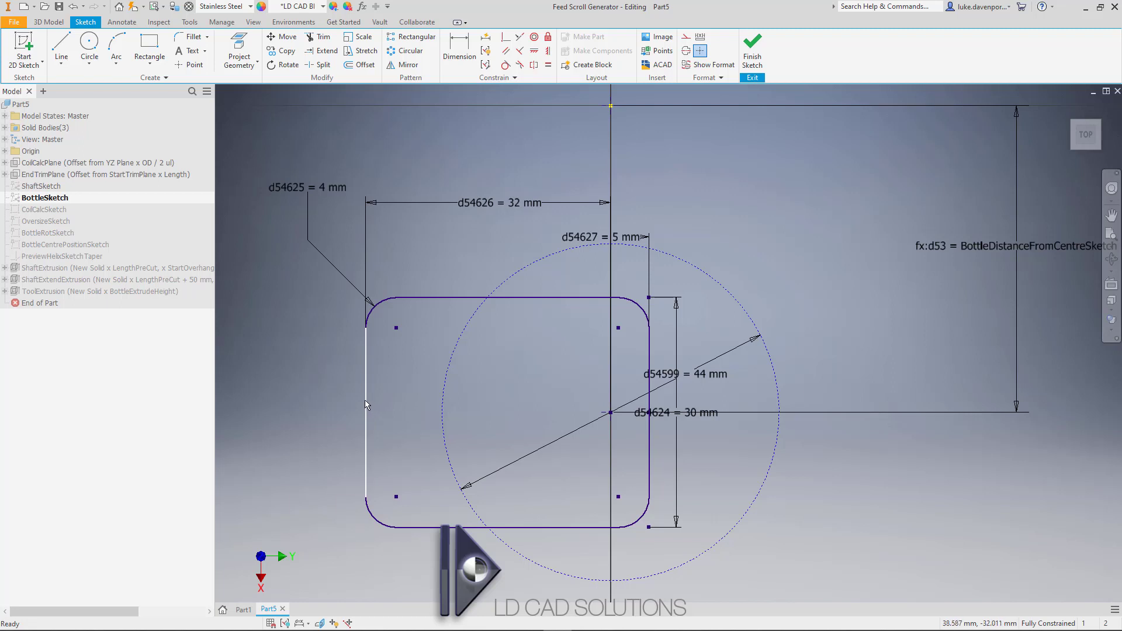
{"action": "left_click", "coordinate": [449, 49]}
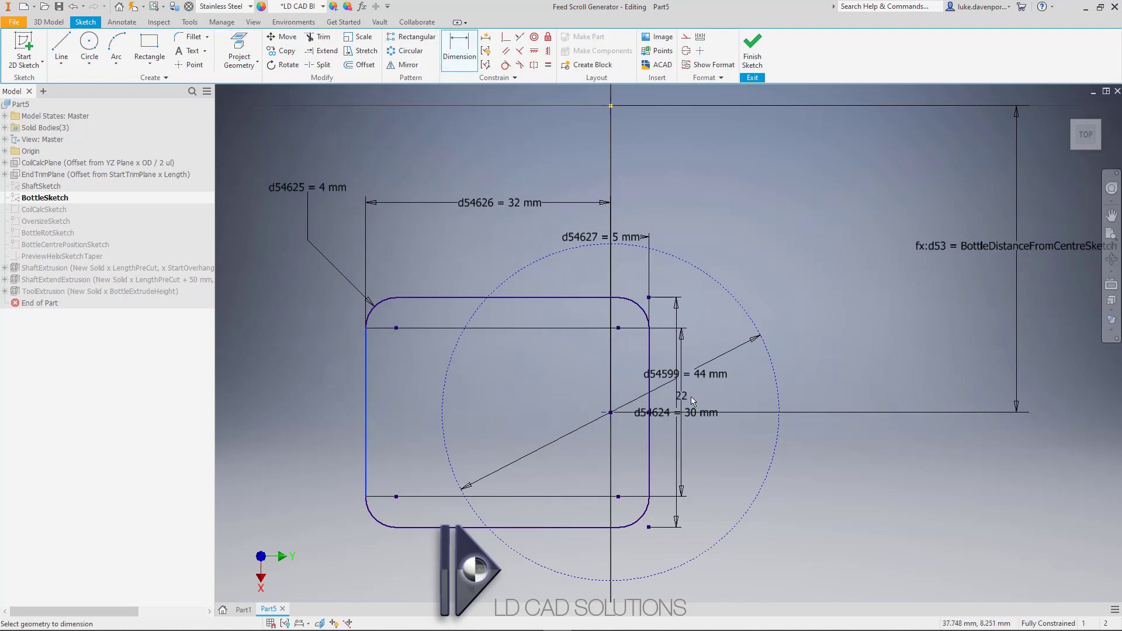
{"action": "left_click", "coordinate": [782, 416]}
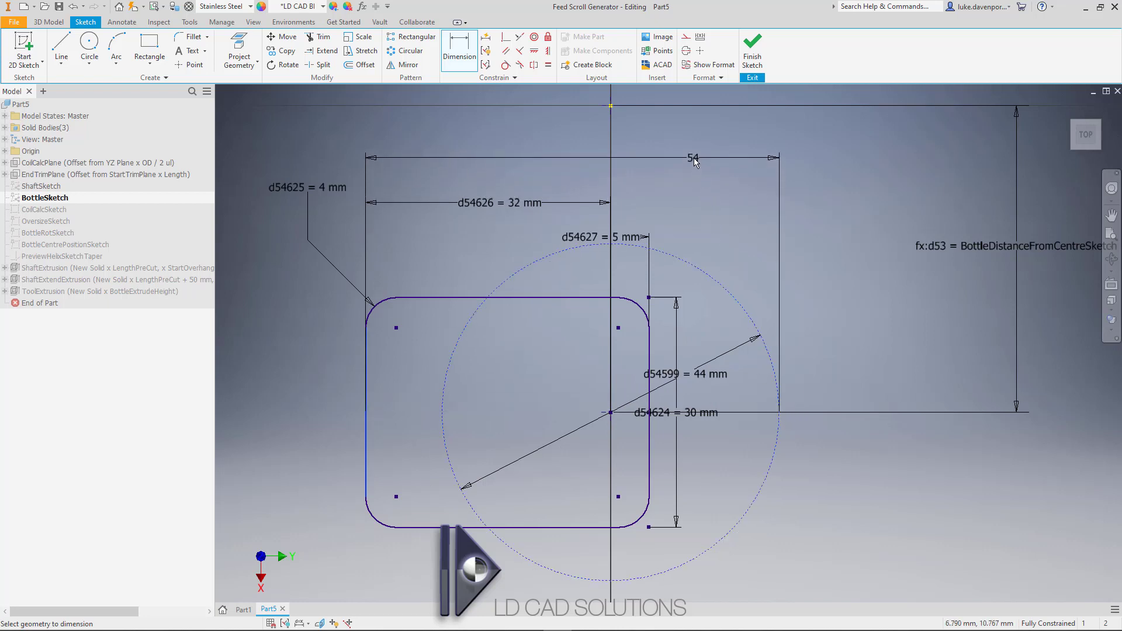
{"action": "left_click", "coordinate": [693, 158]}
{"action": "left_click", "coordinate": [252, 106]}
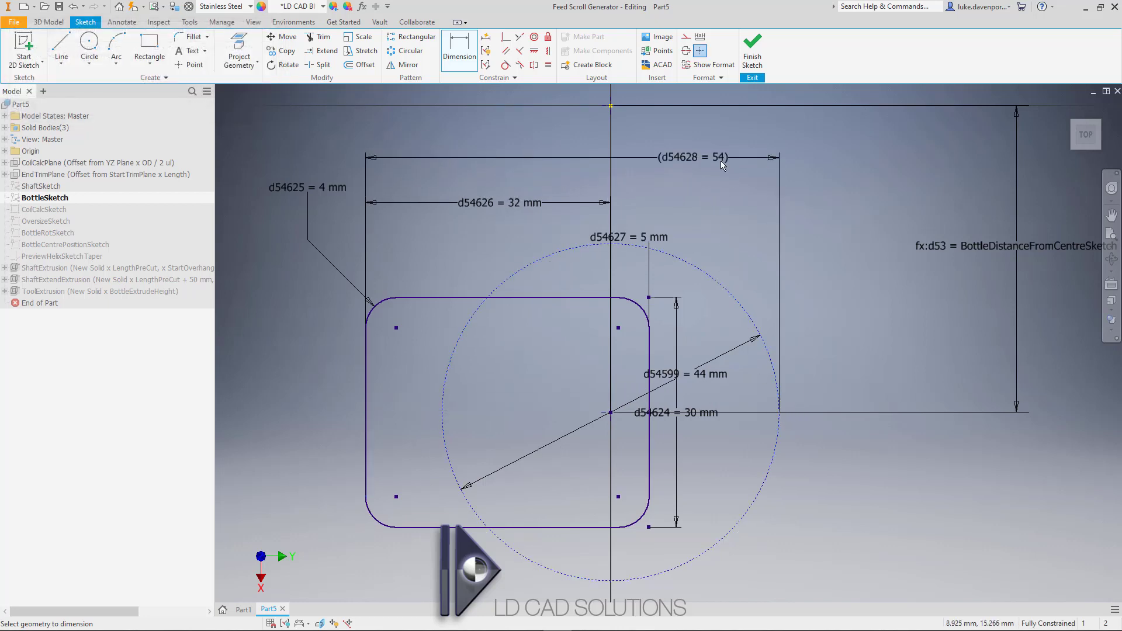
{"action": "left_click", "coordinate": [752, 49]}
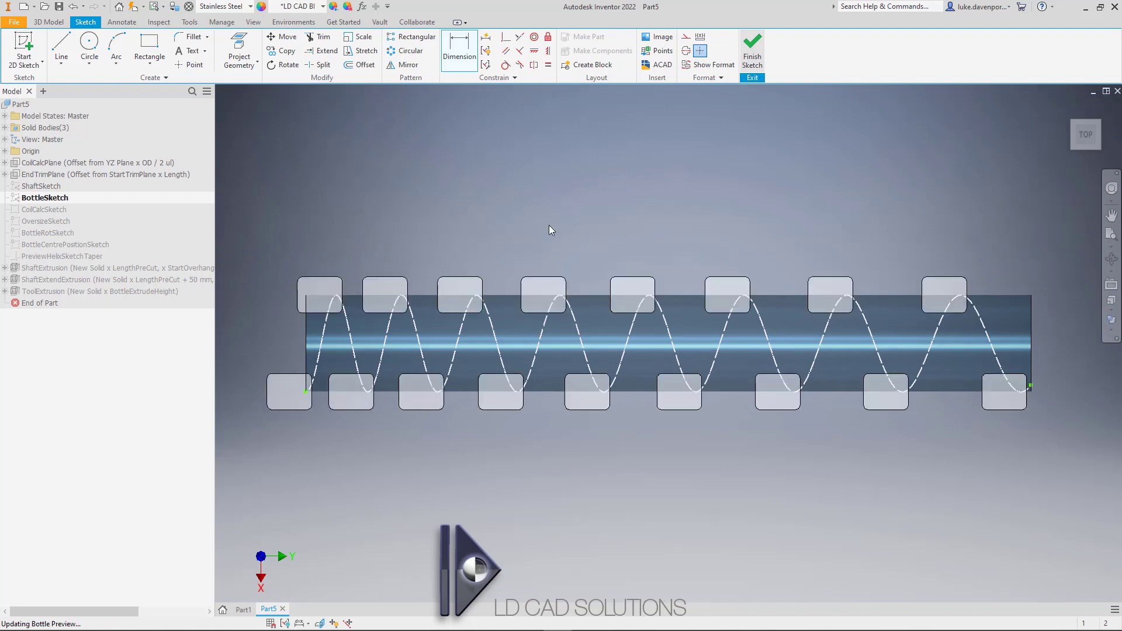
- Set the bottle pitch to start 54, end 104, start lead-in 54 and end lead-out 104, and the bottle position start to 90
{"action": "left_click", "coordinate": [162, 251]}
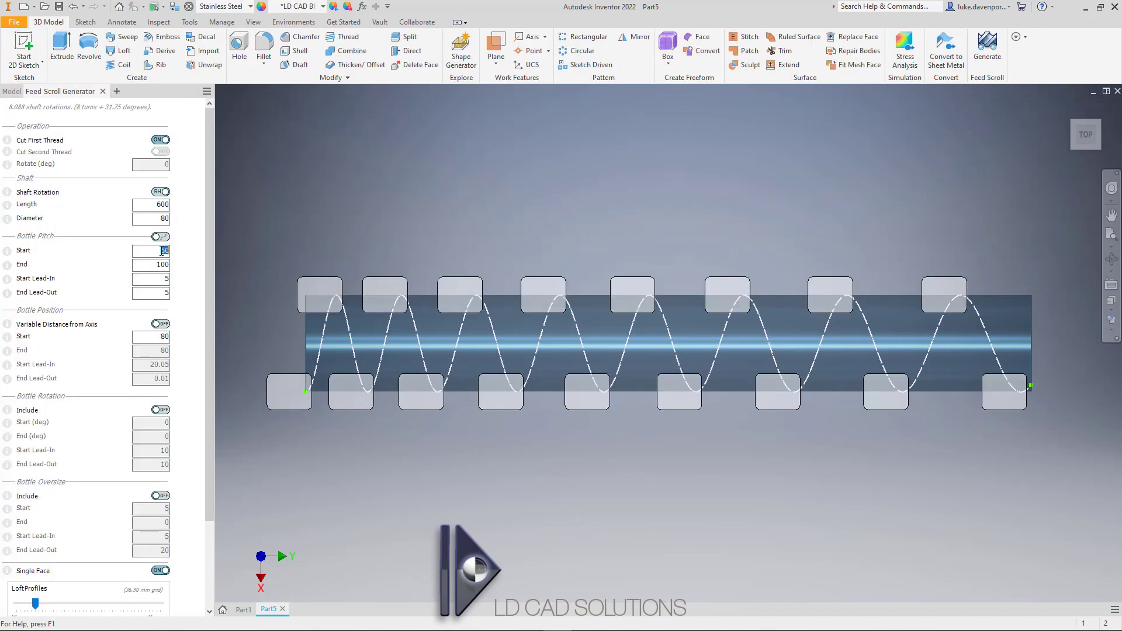
{"action": "type", "text": "54"}
{"action": "left_click", "coordinate": [163, 264]}
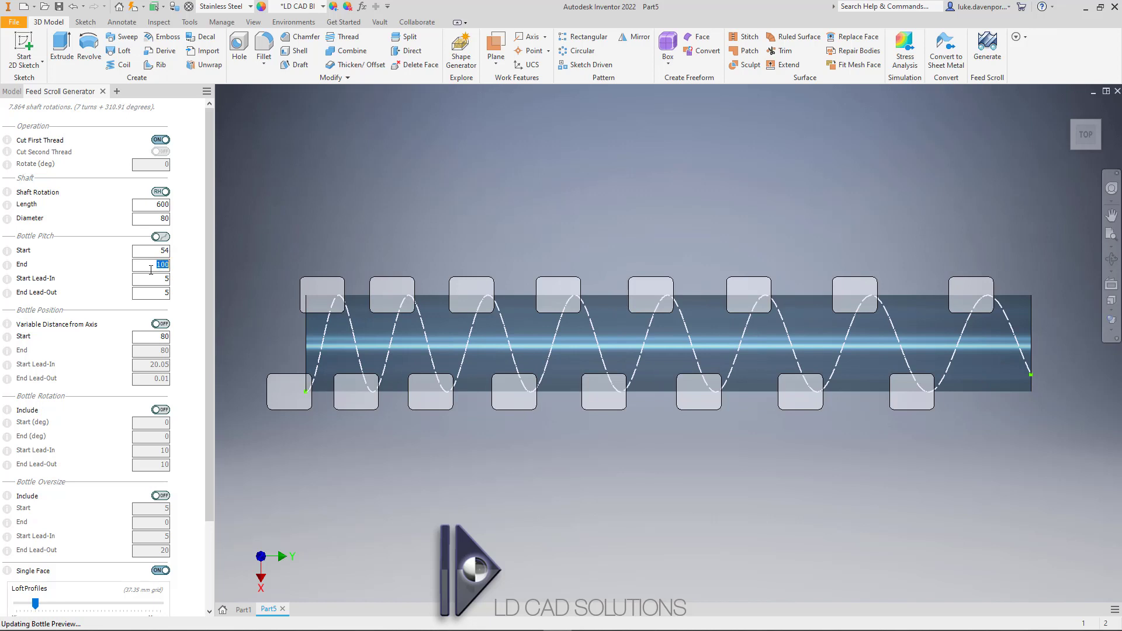
{"action": "type", "text": "10"}
{"action": "left_click", "coordinate": [150, 278]}
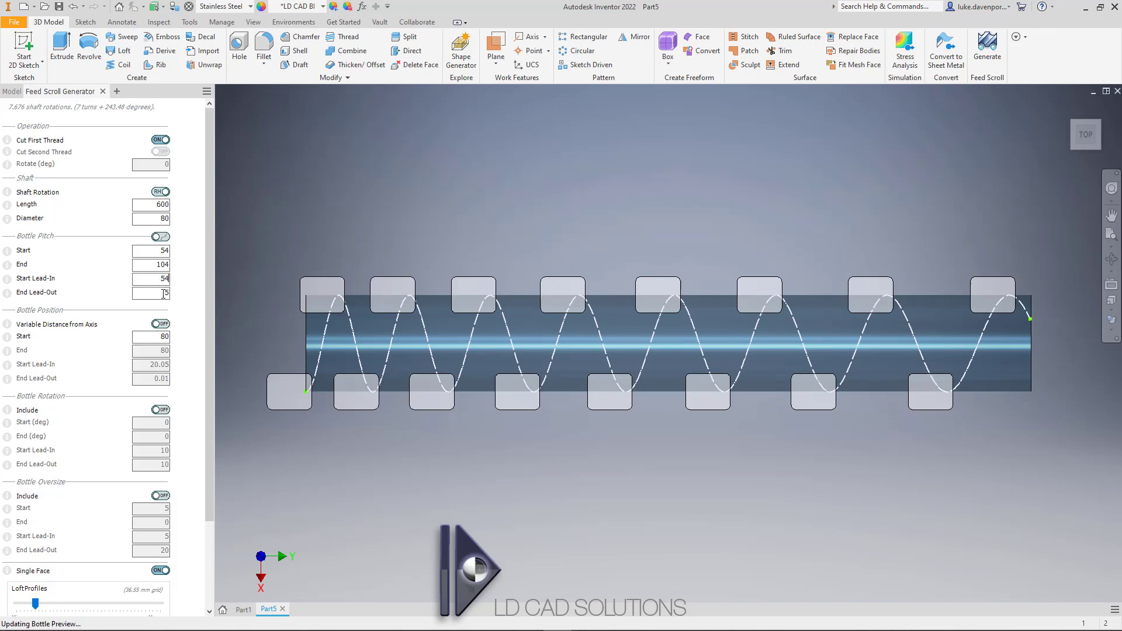
{"action": "left_click", "coordinate": [164, 293]}
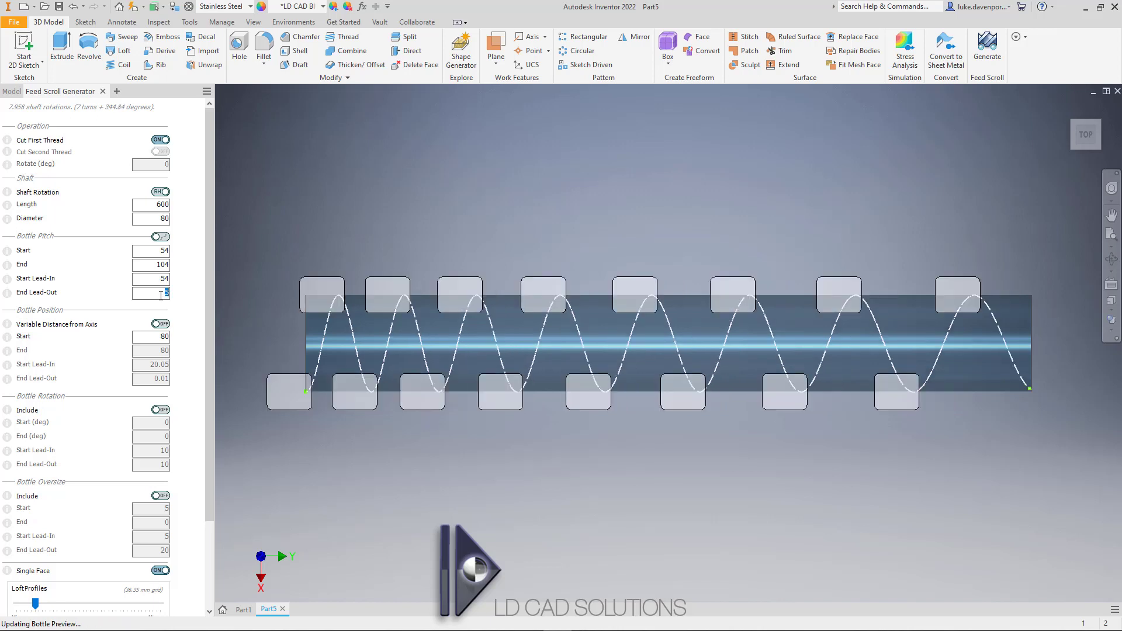
{"action": "left_click", "coordinate": [153, 337]}
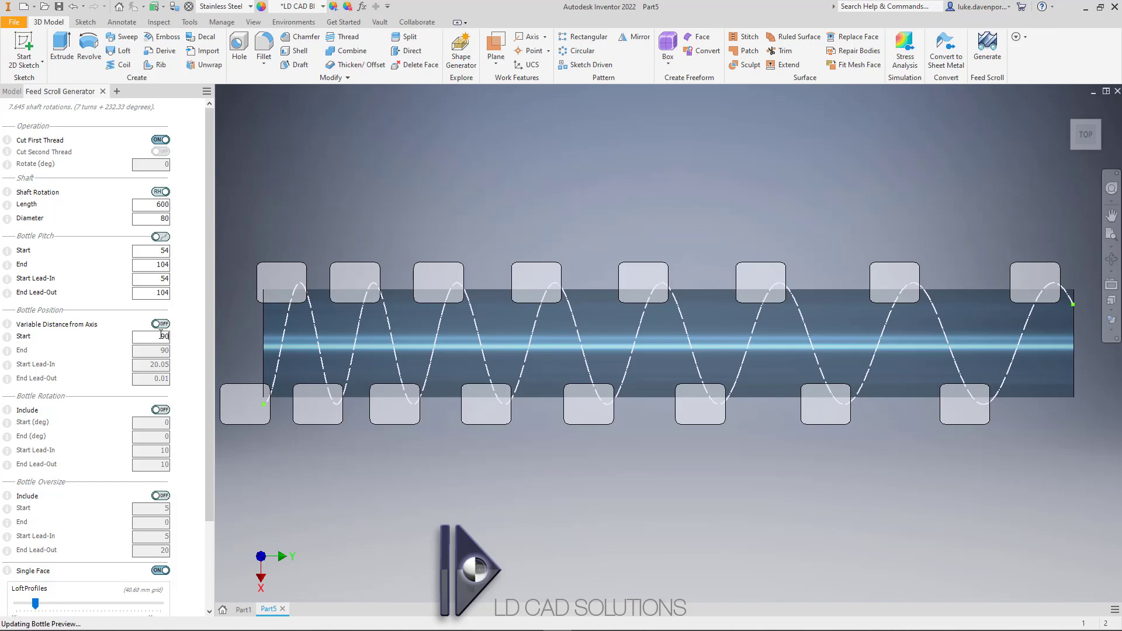
- Raise Loft Profiles slightly to the 38.85 mm grid and lower Loft Rails
{"action": "left_click_drag", "start_coordinate": [209, 334], "coordinate": [210, 405]}
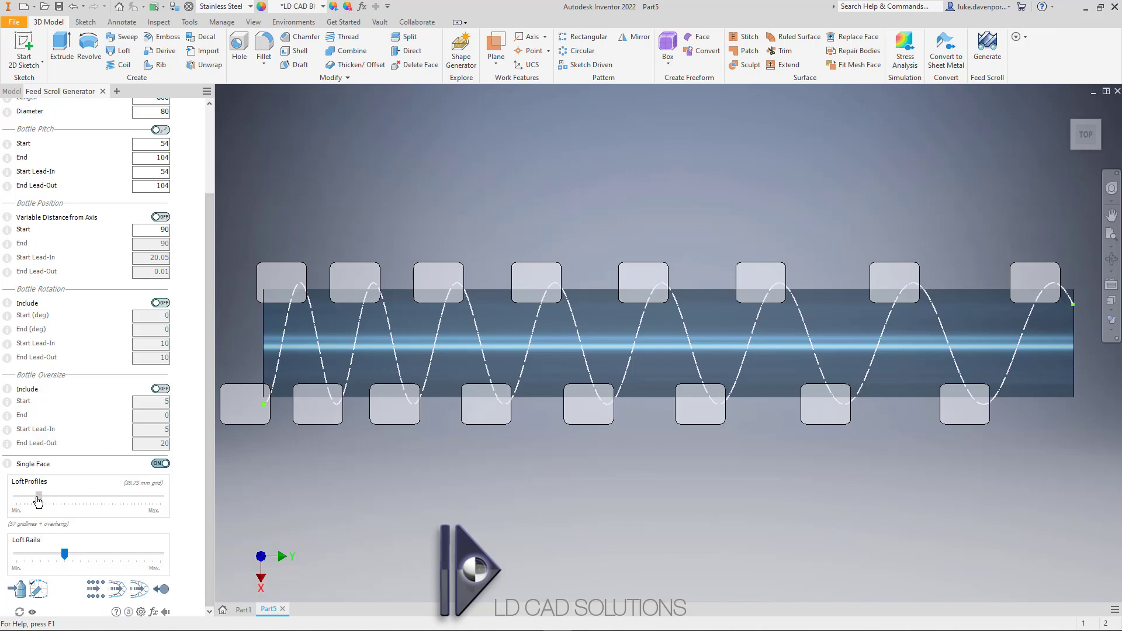
{"action": "left_click_drag", "start_coordinate": [35, 497], "coordinate": [43, 500]}
{"action": "left_click_drag", "start_coordinate": [64, 553], "coordinate": [49, 554]}
- Generate a smooth shaft with the current settings and choose to continue with another operation
{"action": "mouse_move", "coordinate": [76, 575]}
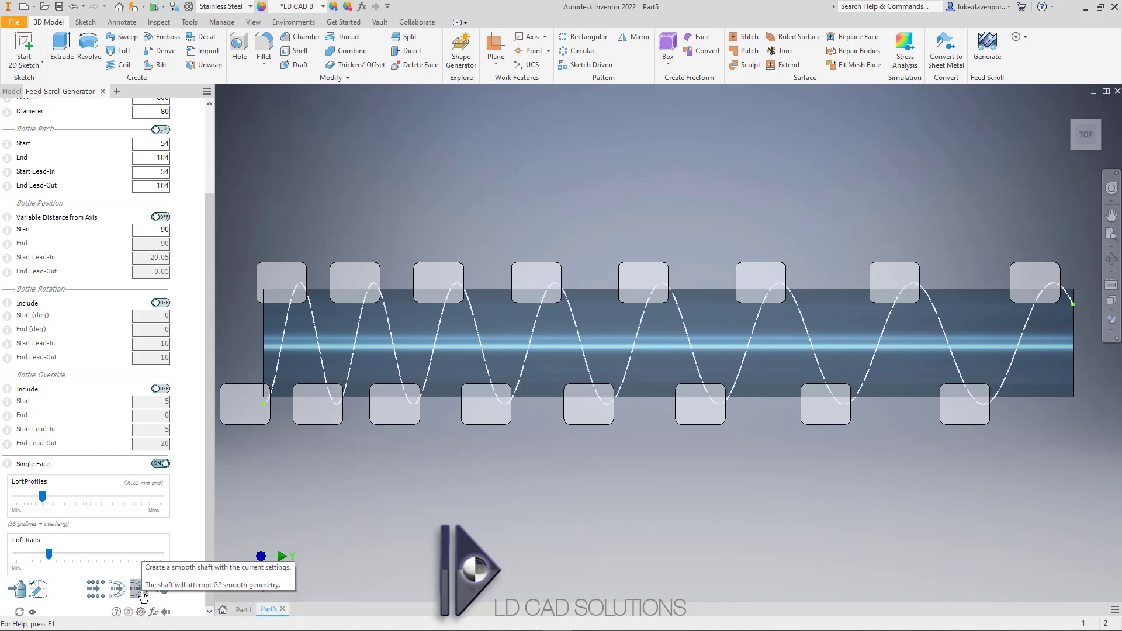
{"action": "left_click", "coordinate": [138, 589]}
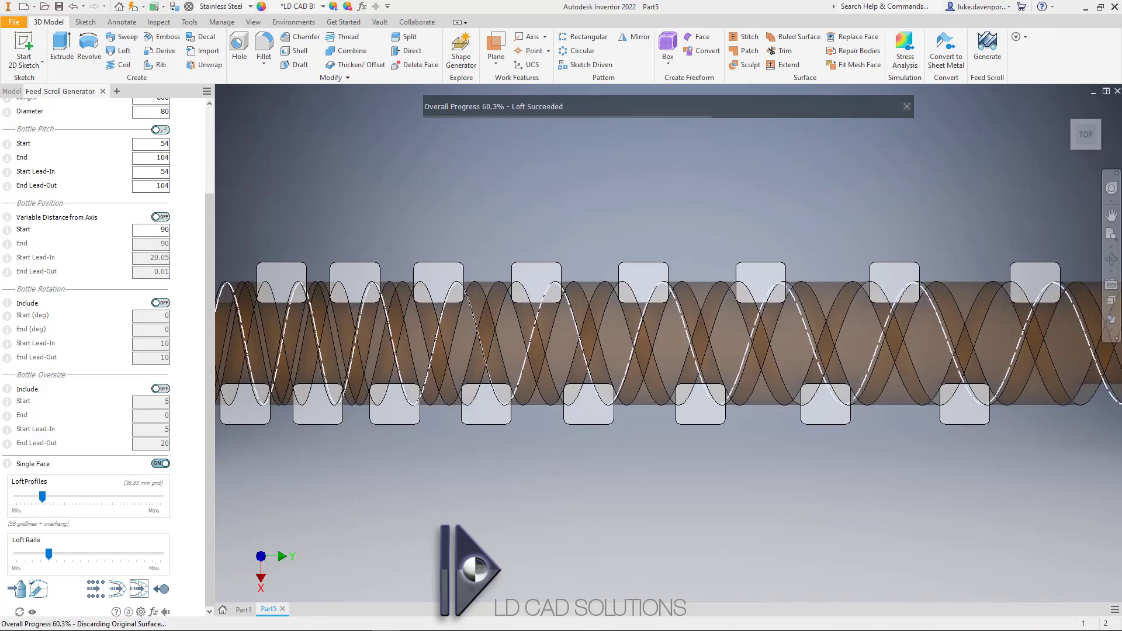
{"action": "left_click_drag", "start_coordinate": [578, 270], "coordinate": [599, 254]}
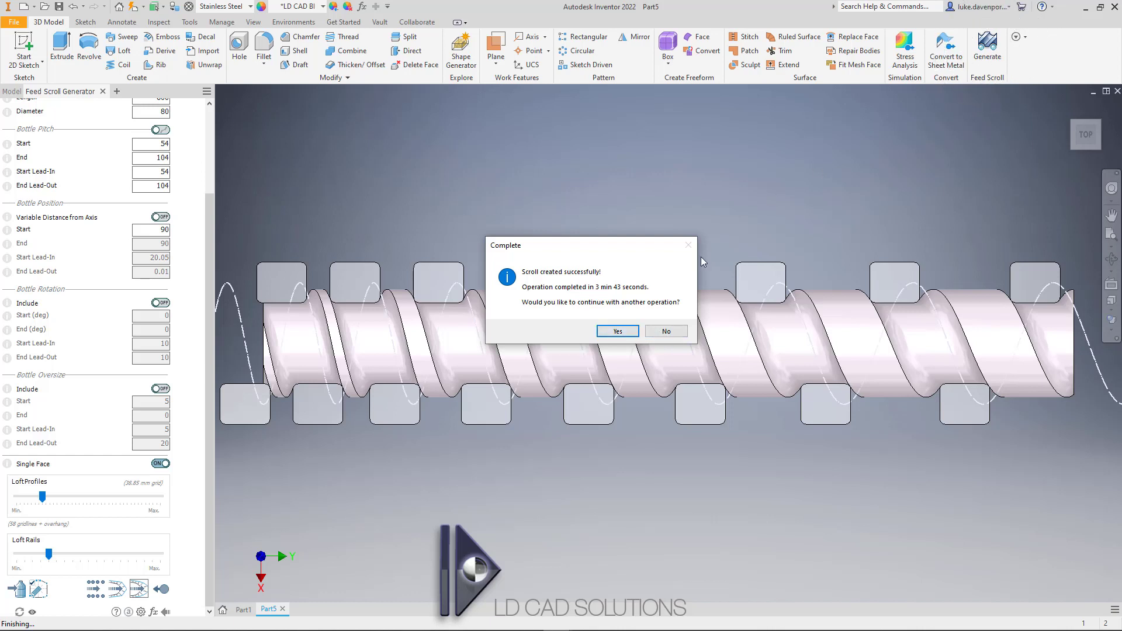
{"action": "left_click", "coordinate": [618, 332]}
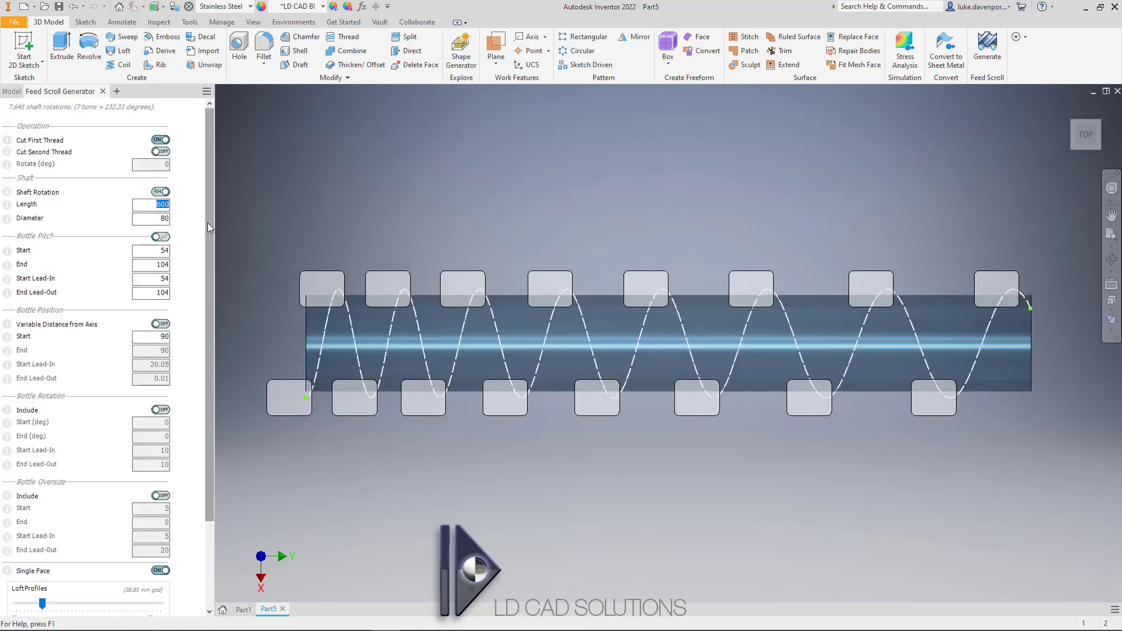
- Switch the rounded rectangle to construction geometry and the circle back to normal lines in the bottle sketch, and finish the sketch
{"action": "left_click_drag", "start_coordinate": [208, 223], "coordinate": [206, 312]}
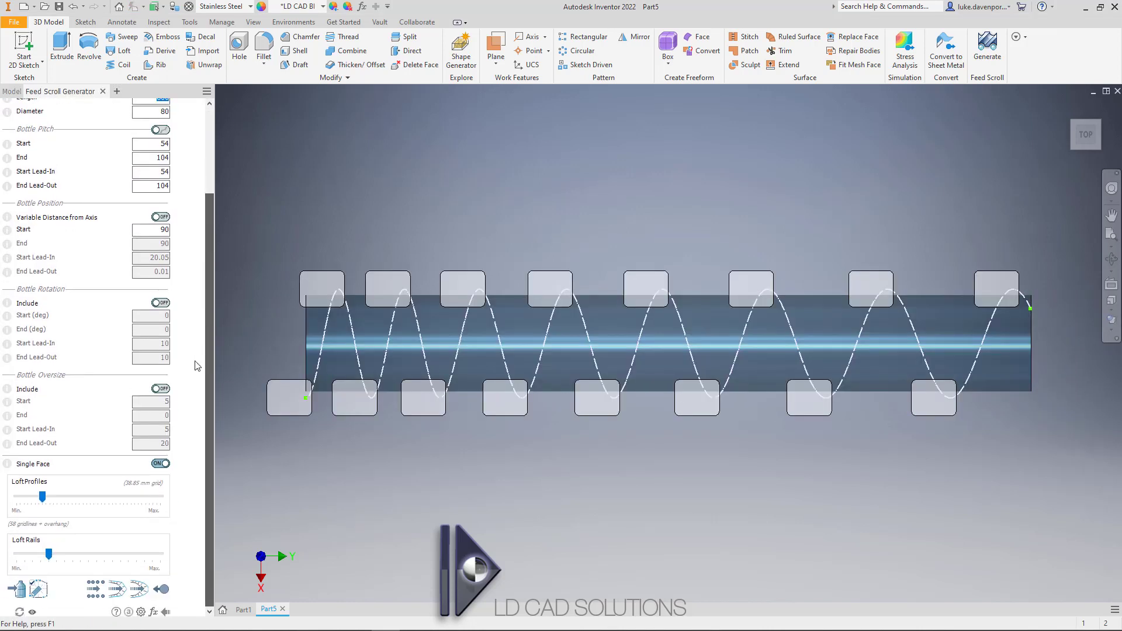
{"action": "left_click", "coordinate": [38, 589]}
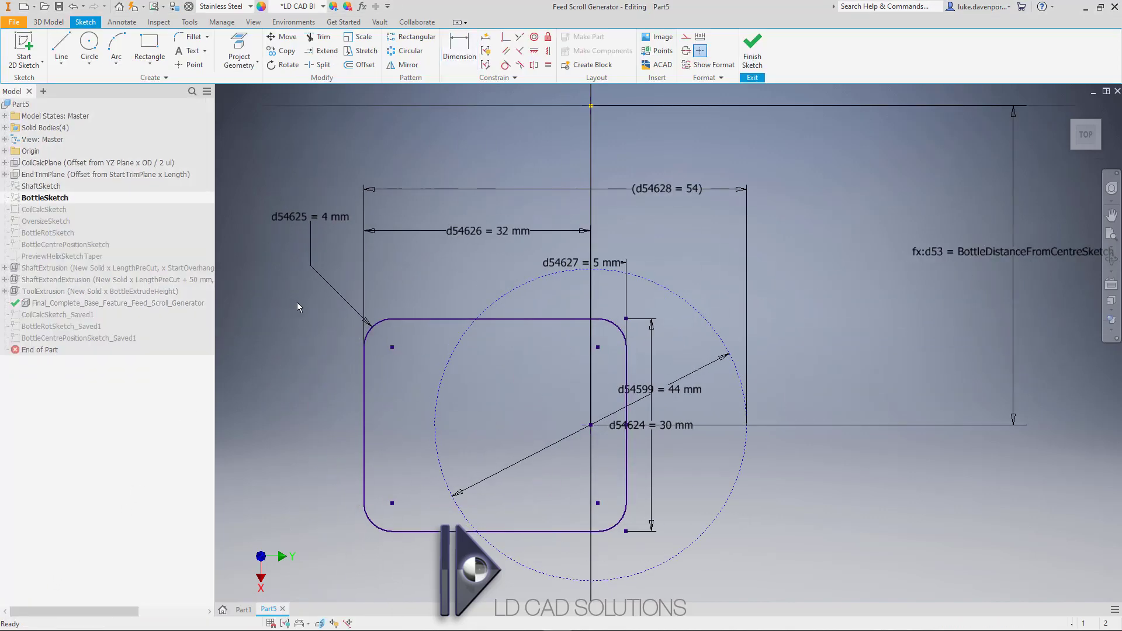
{"action": "mouse_move", "coordinate": [289, 301]}
{"action": "left_mouse_down"}
{"action": "mouse_move", "coordinate": [591, 501]}
{"action": "mouse_move", "coordinate": [650, 555]}
{"action": "left_mouse_up"}
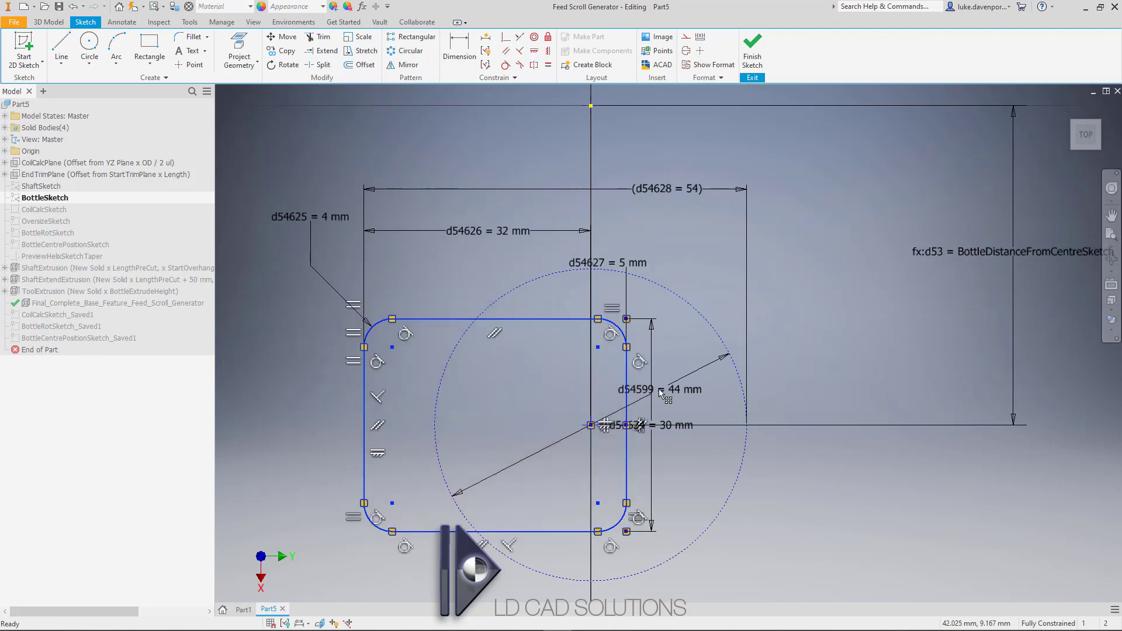
{"action": "left_click", "coordinate": [685, 37]}
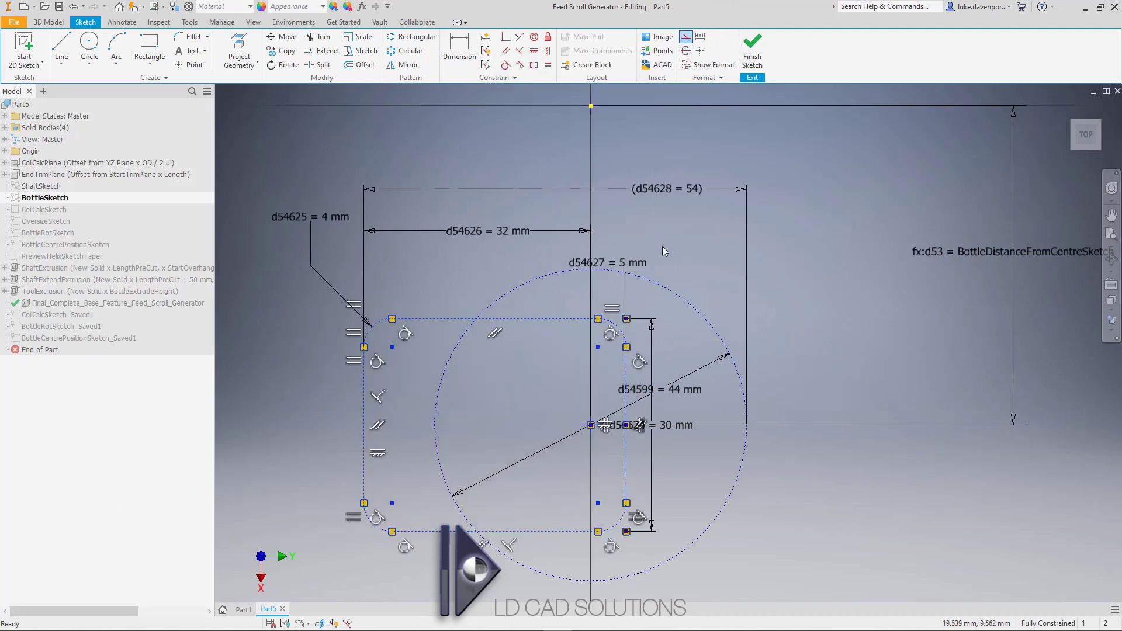
{"action": "left_click", "coordinate": [657, 156]}
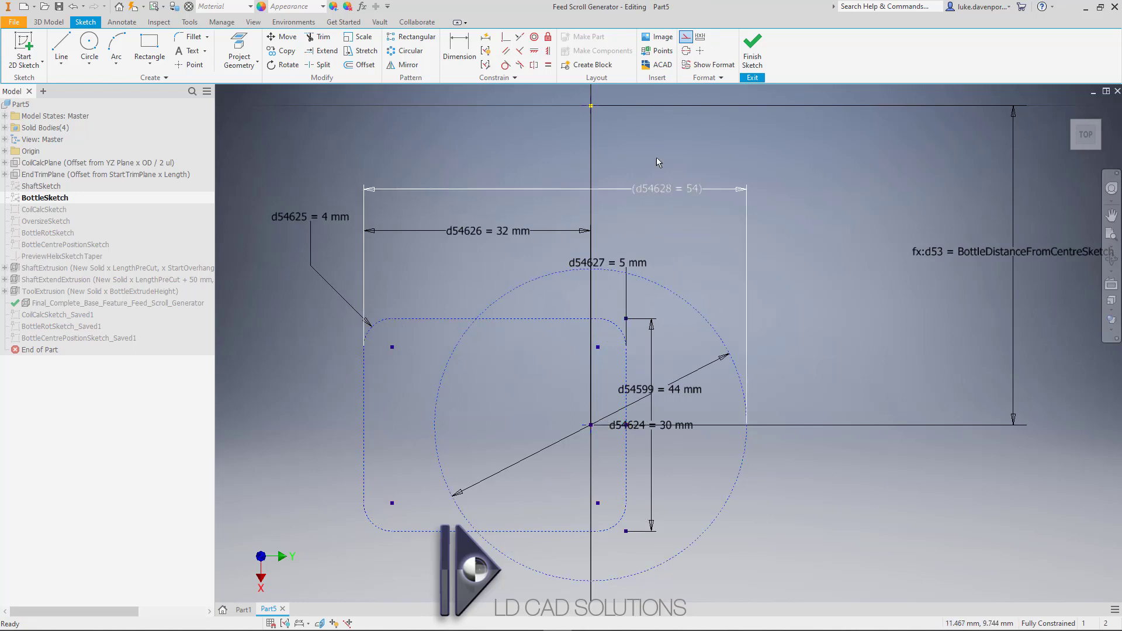
{"action": "left_click", "coordinate": [686, 37]}
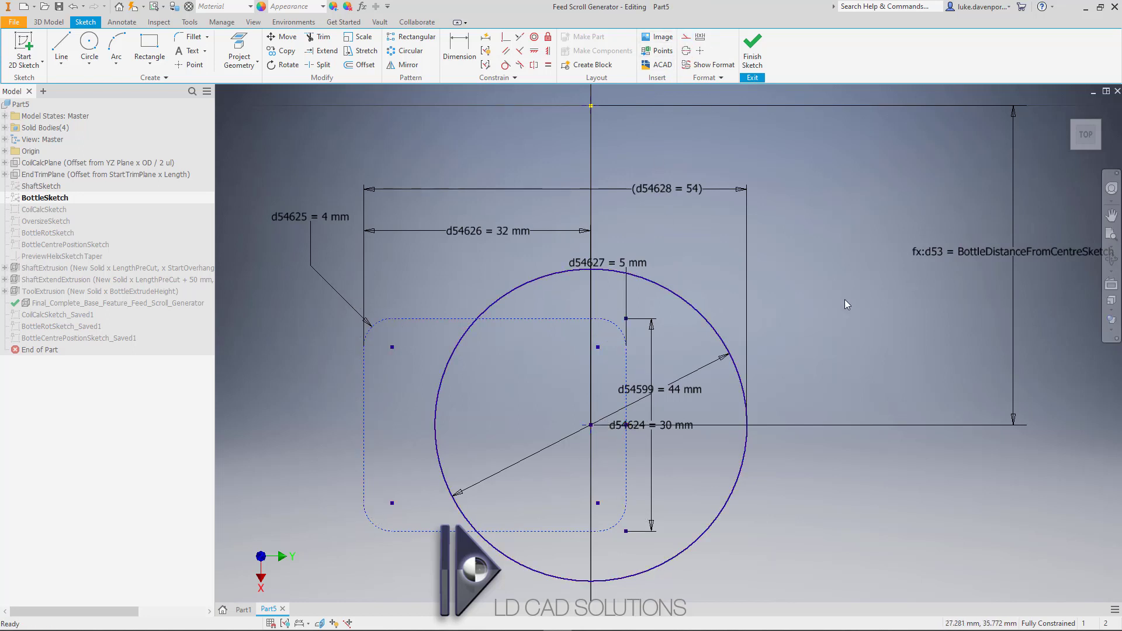
{"action": "left_click", "coordinate": [752, 58]}
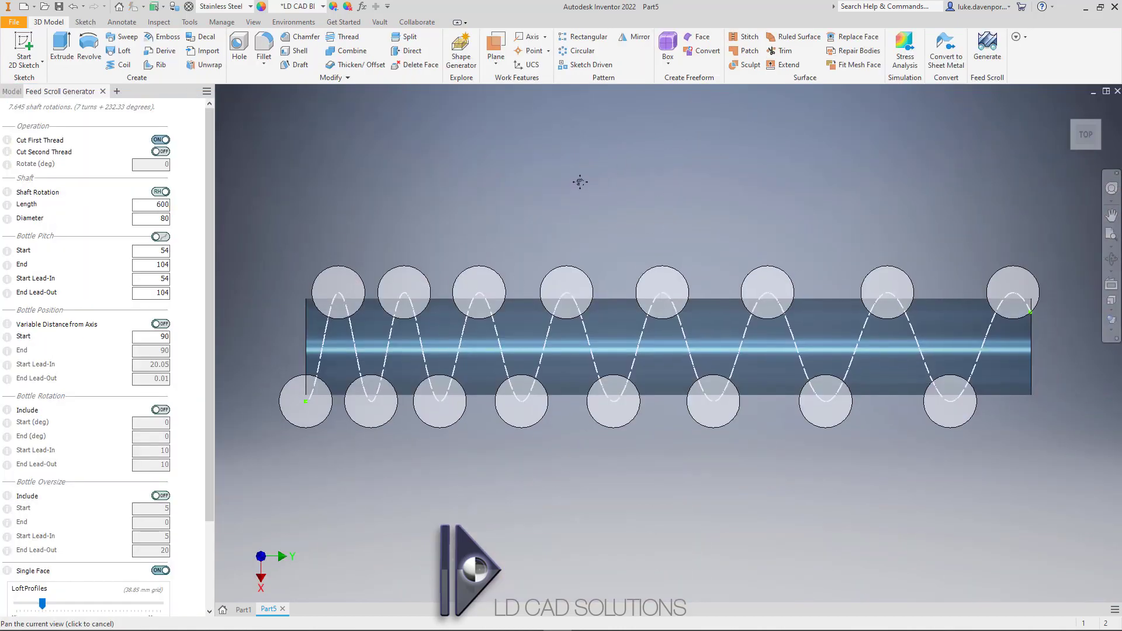
{"action": "left_click", "coordinate": [208, 230]}
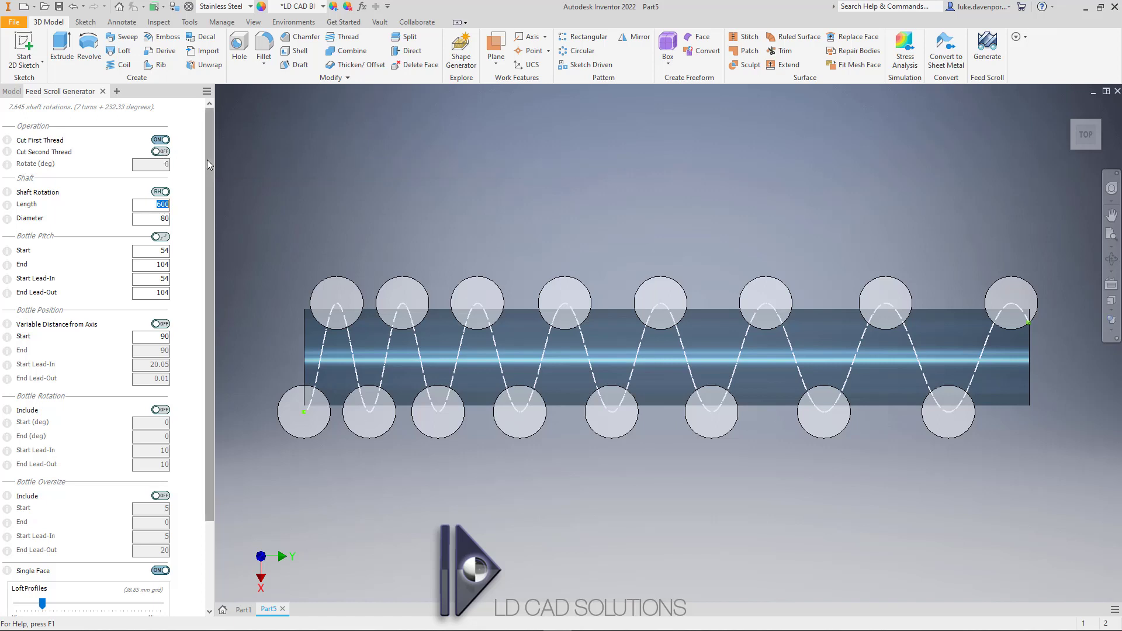
{"action": "left_click_drag", "start_coordinate": [207, 160], "coordinate": [201, 257]}
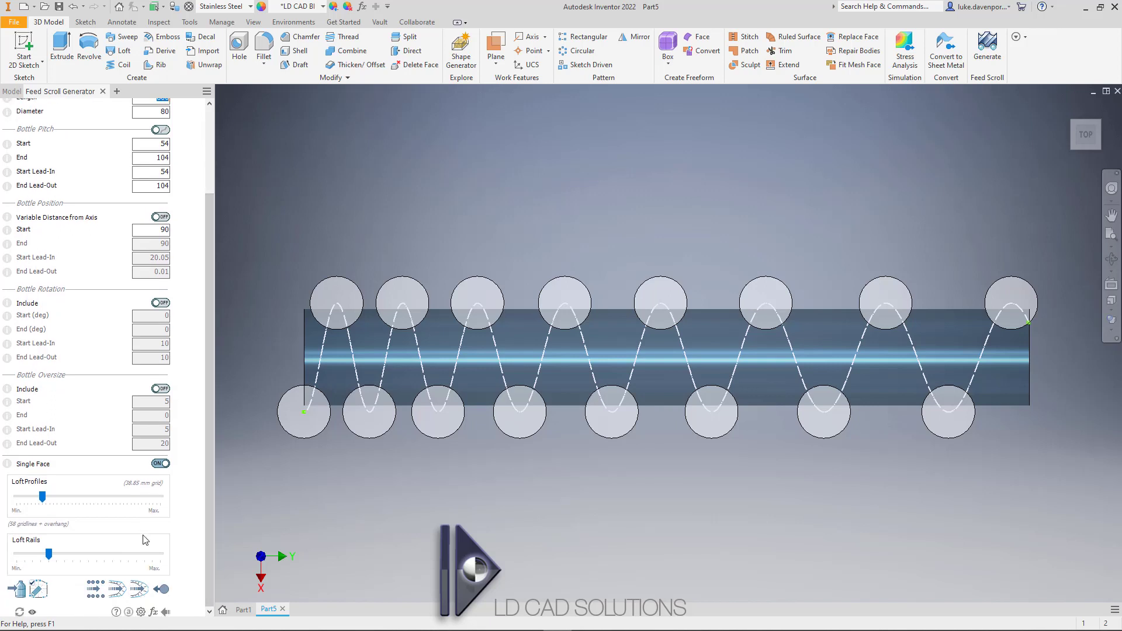
{"action": "left_click", "coordinate": [139, 589]}
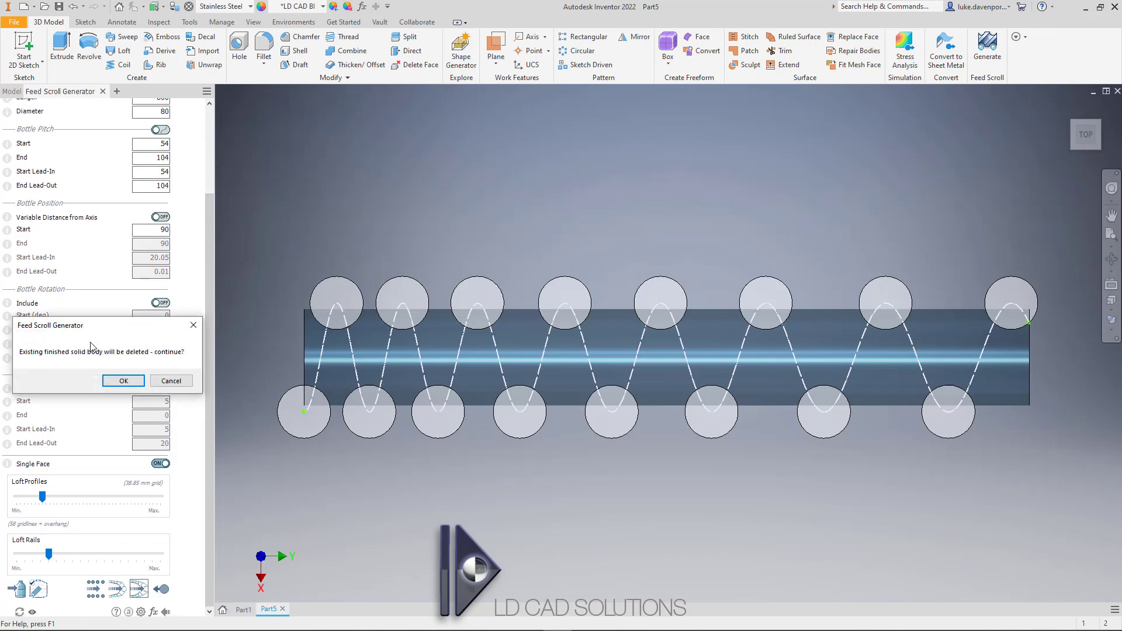
{"action": "left_click_drag", "start_coordinate": [100, 326], "coordinate": [594, 149]}
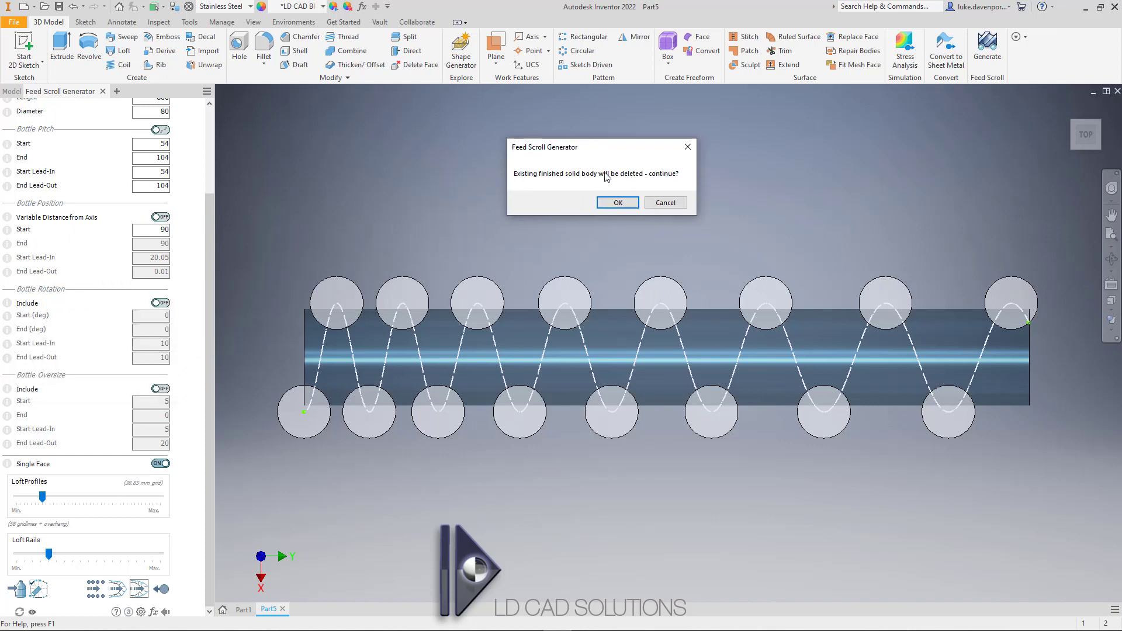
{"action": "left_click", "coordinate": [667, 204]}
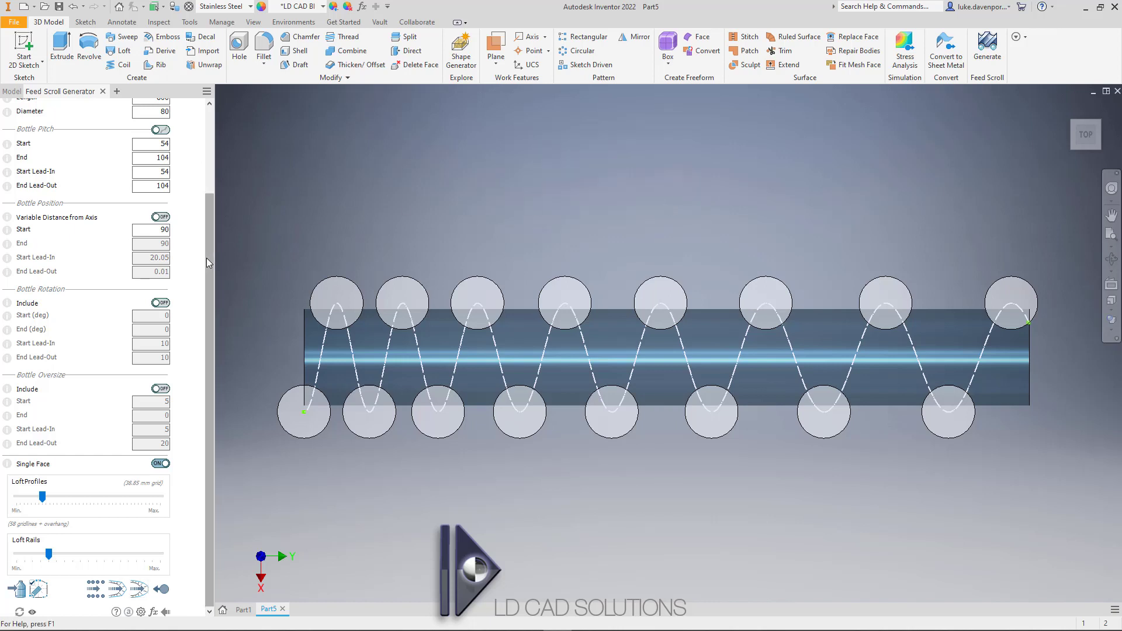
- Enable cutting a second thread and switch its adjustment from rotation to a millimetre offset of 0
{"action": "left_click_drag", "start_coordinate": [209, 258], "coordinate": [216, 163]}
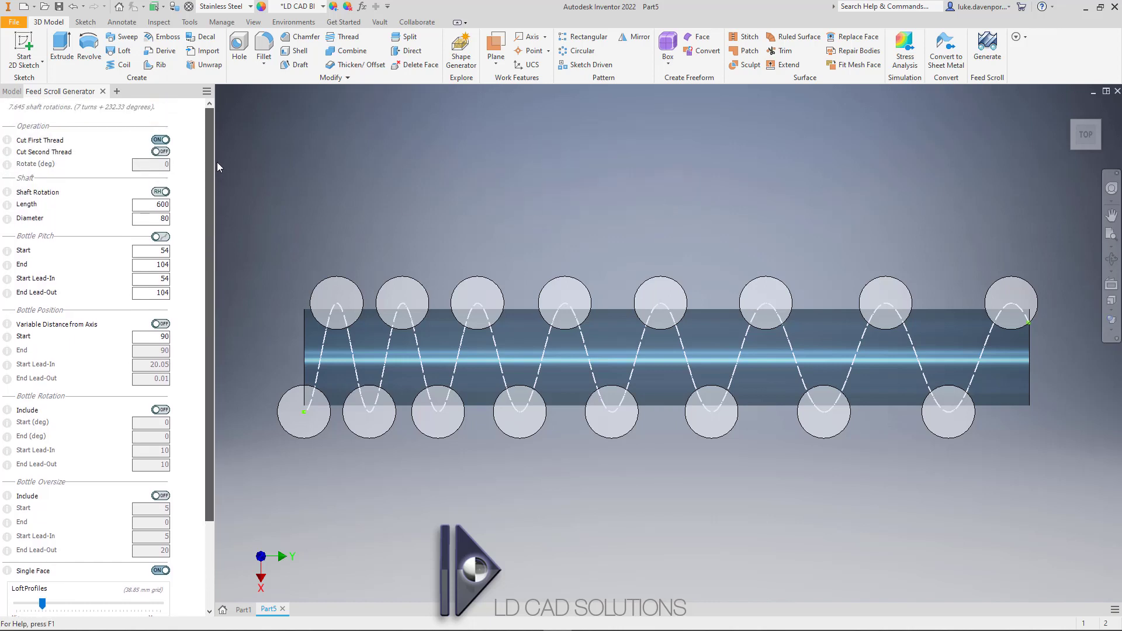
{"action": "left_click", "coordinate": [160, 152]}
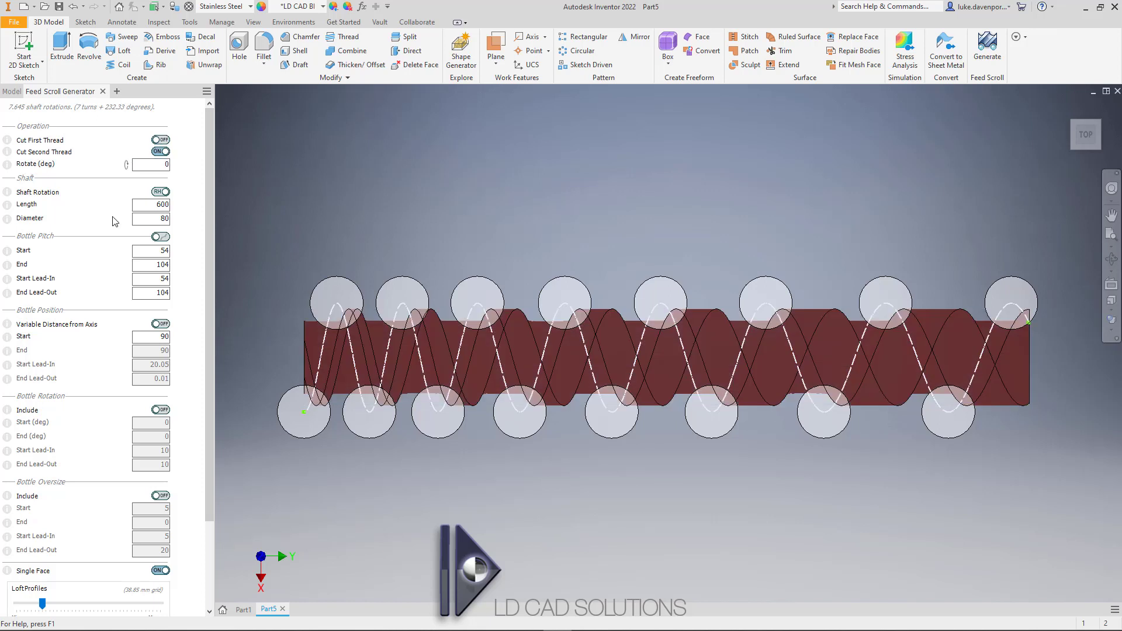
{"action": "left_click", "coordinate": [126, 164]}
{"action": "left_click", "coordinate": [127, 165]}
{"action": "left_click", "coordinate": [126, 164]}
{"action": "double_click", "coordinate": [166, 164]}
{"action": "type", "text": "4"}
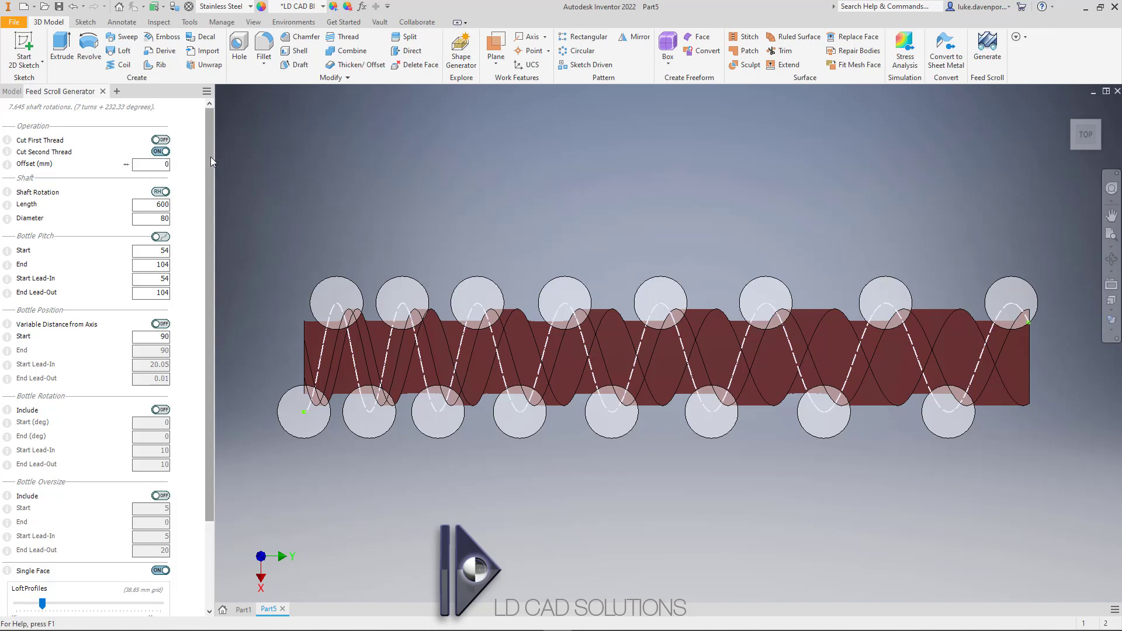
- Generate the smooth second thread with Loft Rails at the minimum, and decline another operation to leave the generator
{"action": "left_click_drag", "start_coordinate": [210, 156], "coordinate": [205, 371]}
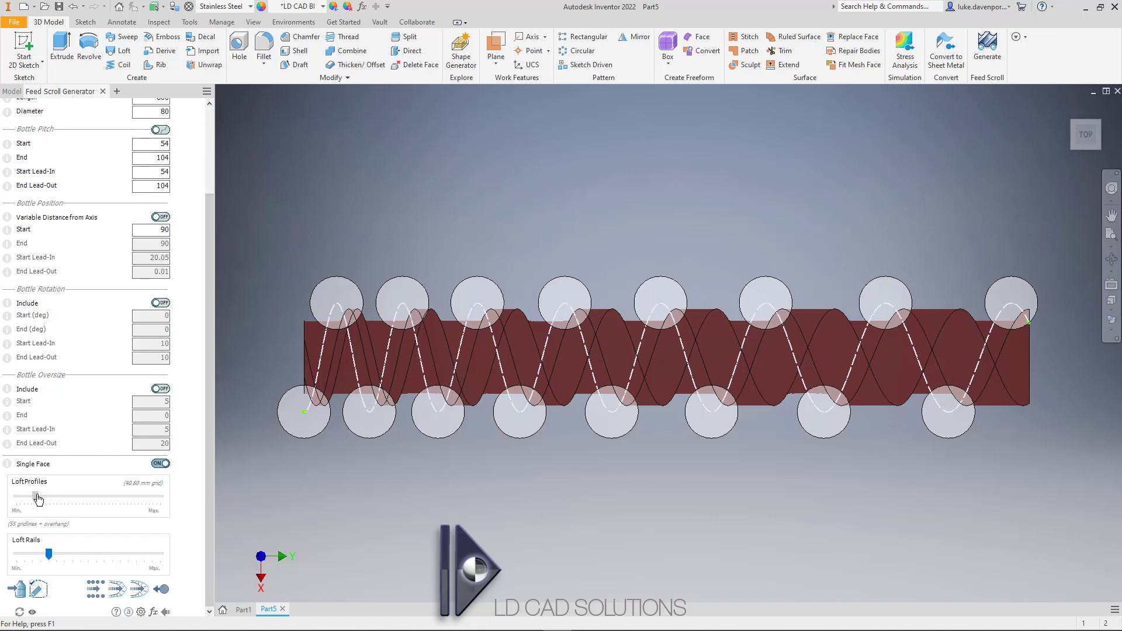
{"action": "left_click_drag", "start_coordinate": [49, 554], "coordinate": [17, 555]}
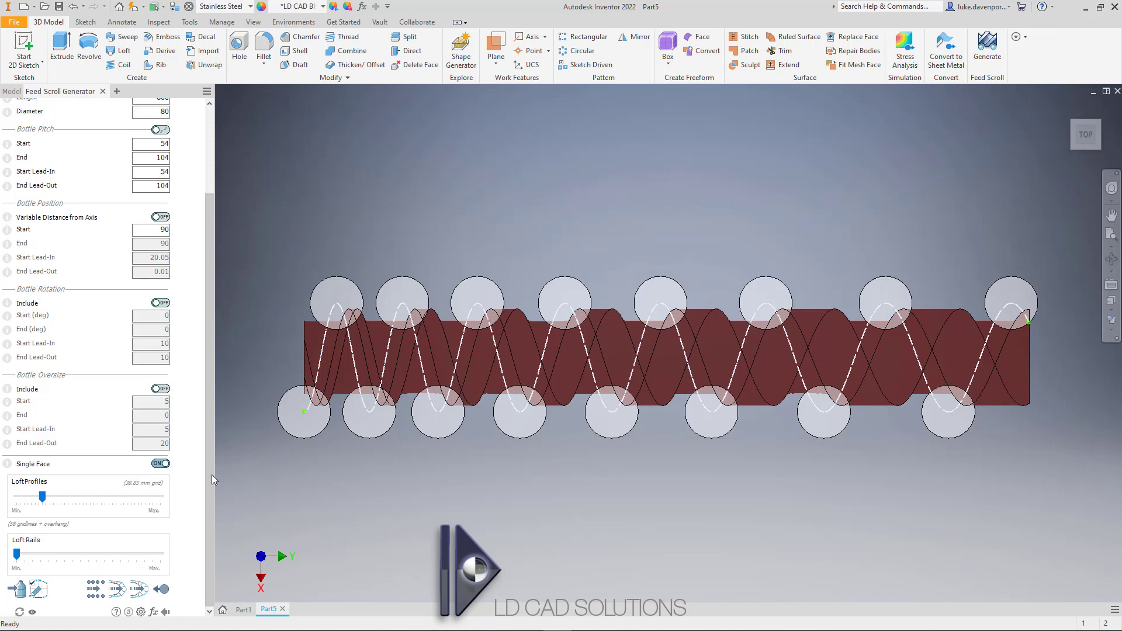
{"action": "left_click", "coordinate": [140, 592]}
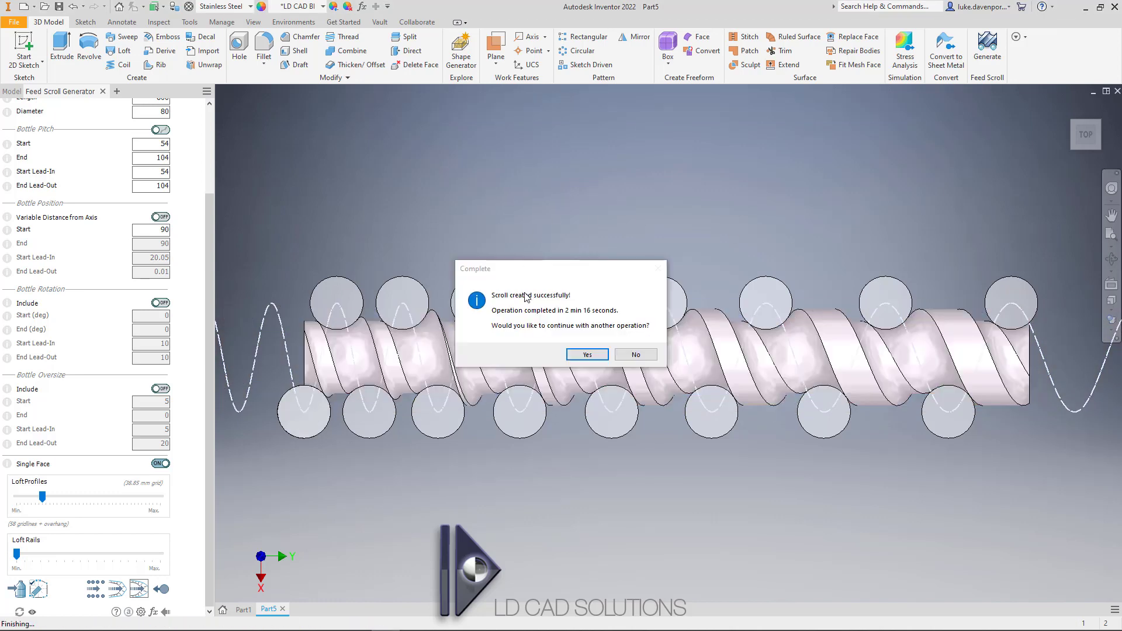
{"action": "left_click_drag", "start_coordinate": [531, 274], "coordinate": [536, 186]}
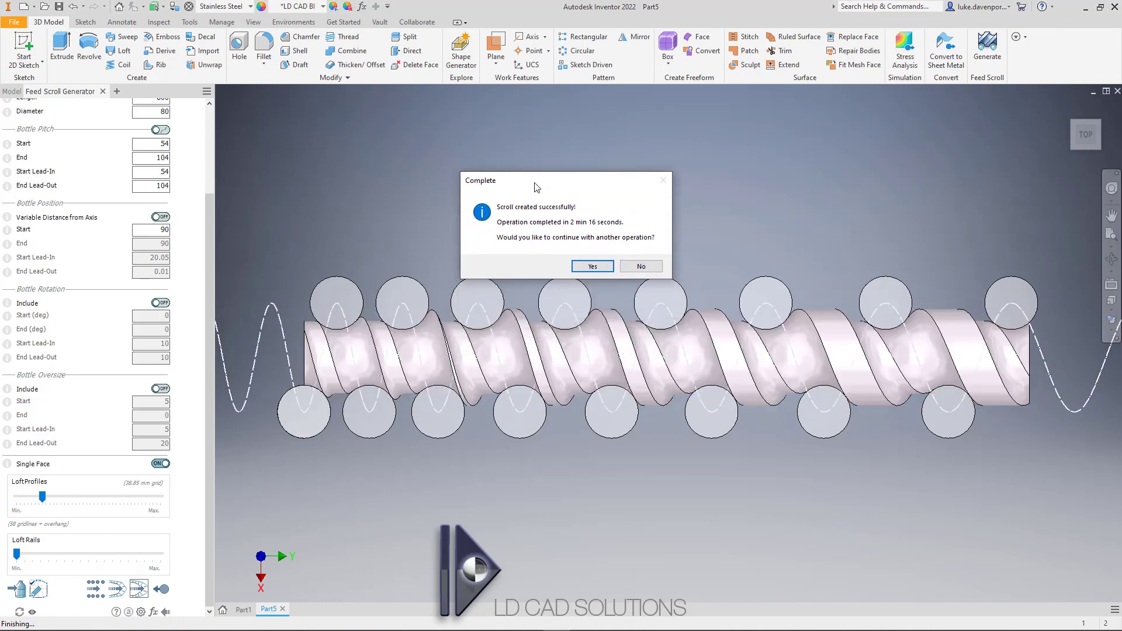
{"action": "left_click", "coordinate": [641, 267]}
{"action": "middle_click_drag", "start_coordinate": [621, 261], "coordinate": [709, 229]}
{"action": "scroll", "coordinate": [488, 371], "scroll_direction": "up", "scroll_amount": 3}
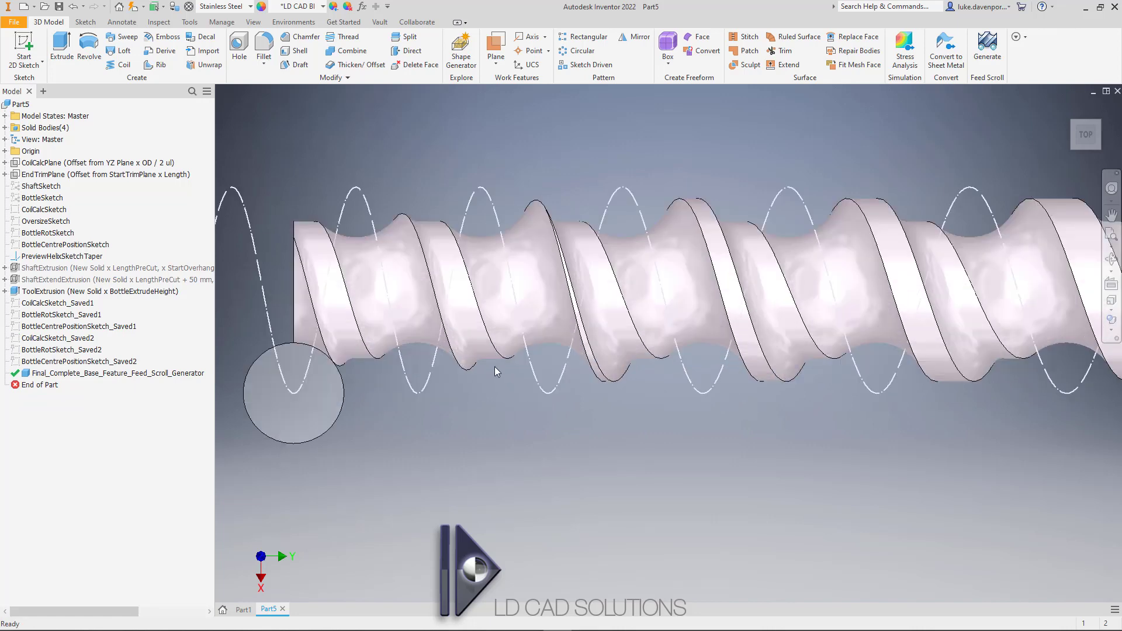
- Examine the generated scroll's two threads and where the circular cut meets the rounded-rectangle cut along the shaft
{"action": "scroll", "coordinate": [495, 366], "scroll_direction": "up", "scroll_amount": 2}
{"action": "scroll", "coordinate": [465, 370], "scroll_direction": "up", "scroll_amount": 2}
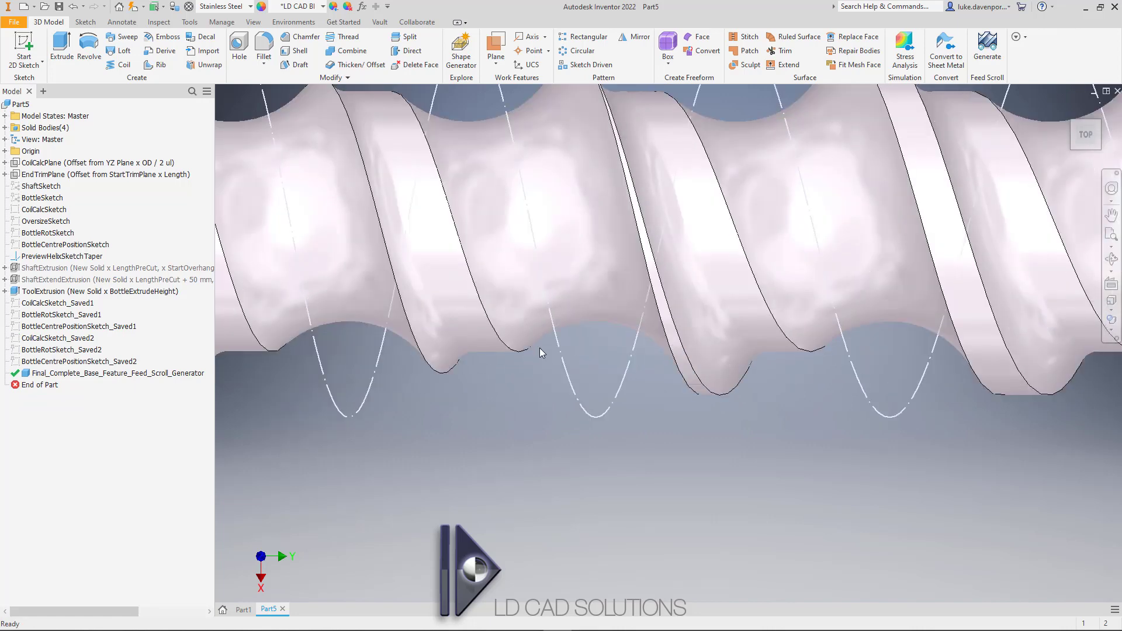
{"action": "left_click", "coordinate": [504, 344]}
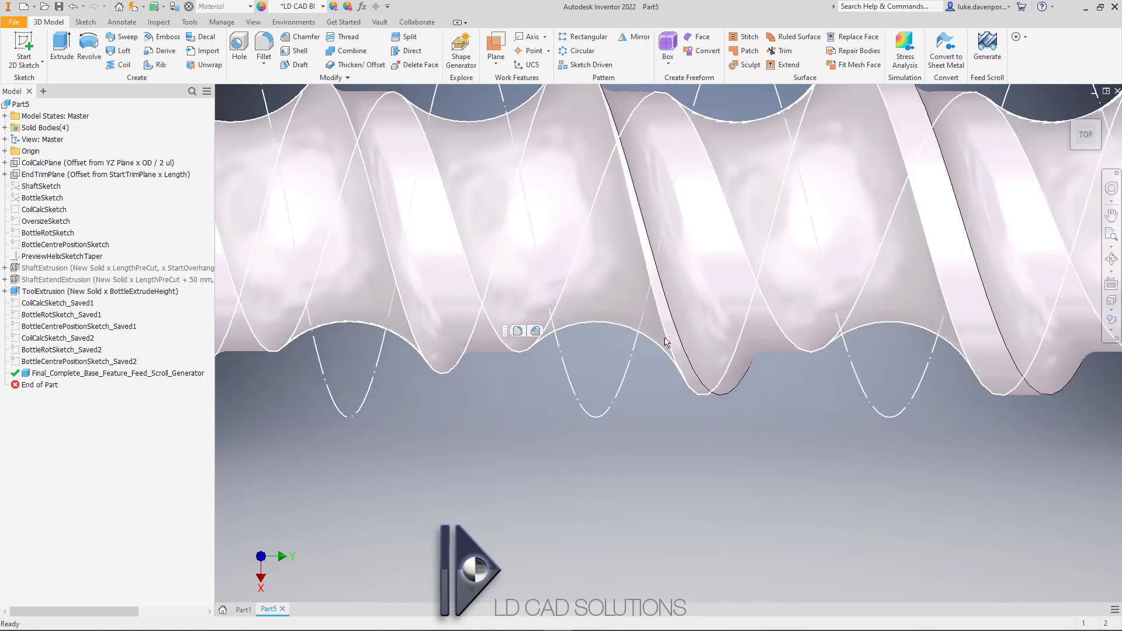
{"action": "left_click", "coordinate": [610, 465]}
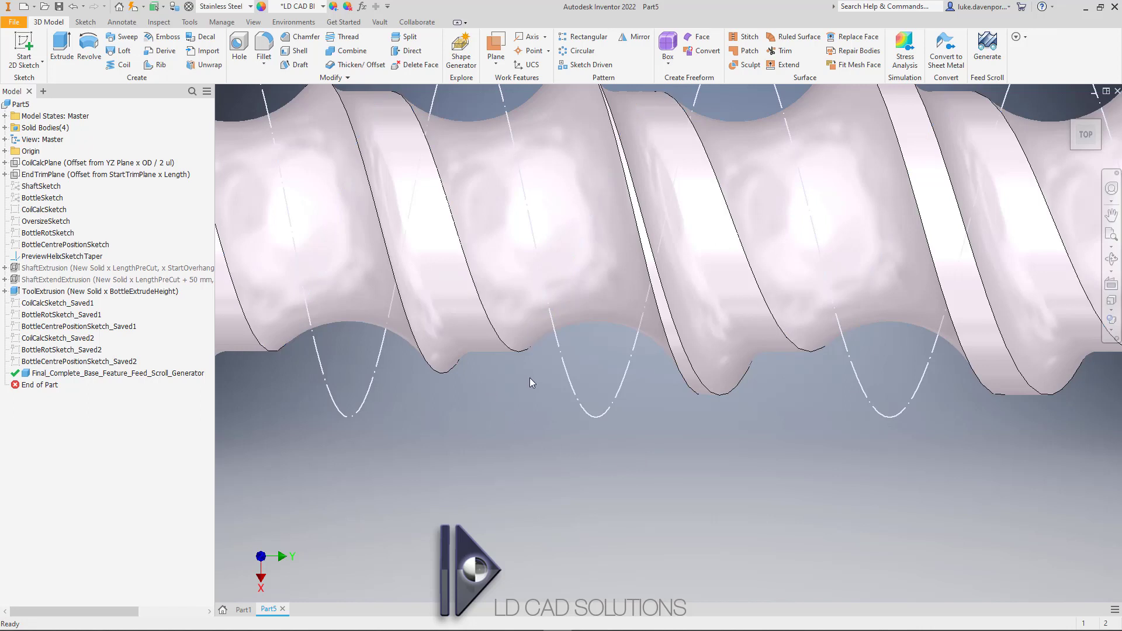
{"action": "scroll", "coordinate": [529, 378], "scroll_direction": "up", "scroll_amount": 5}
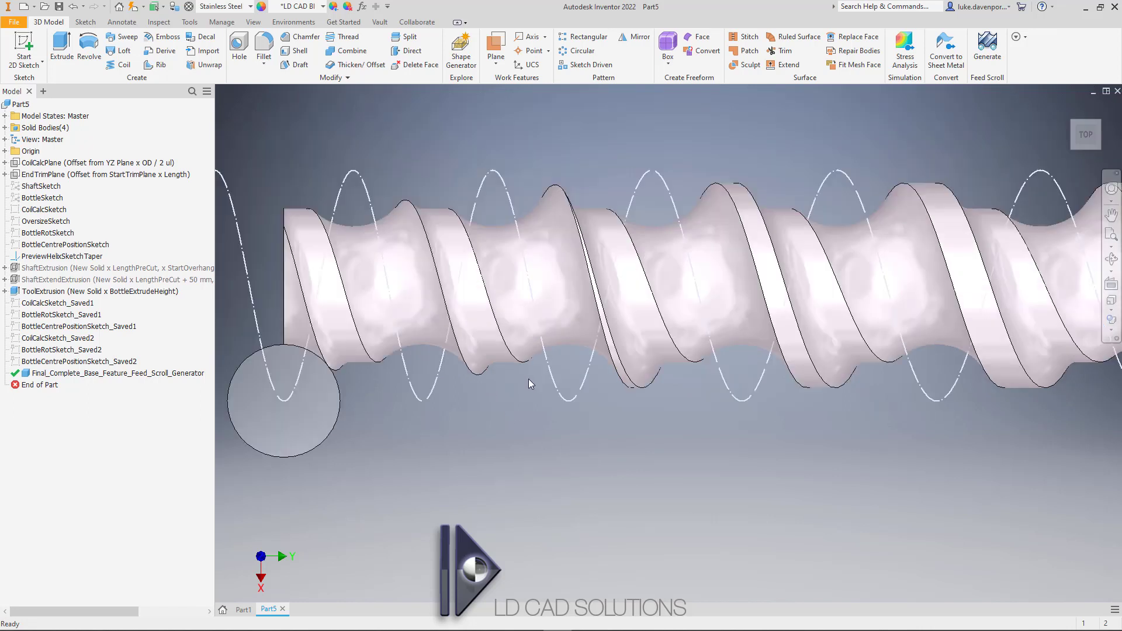
{"action": "middle_click_drag", "start_coordinate": [618, 430], "coordinate": [555, 424]}
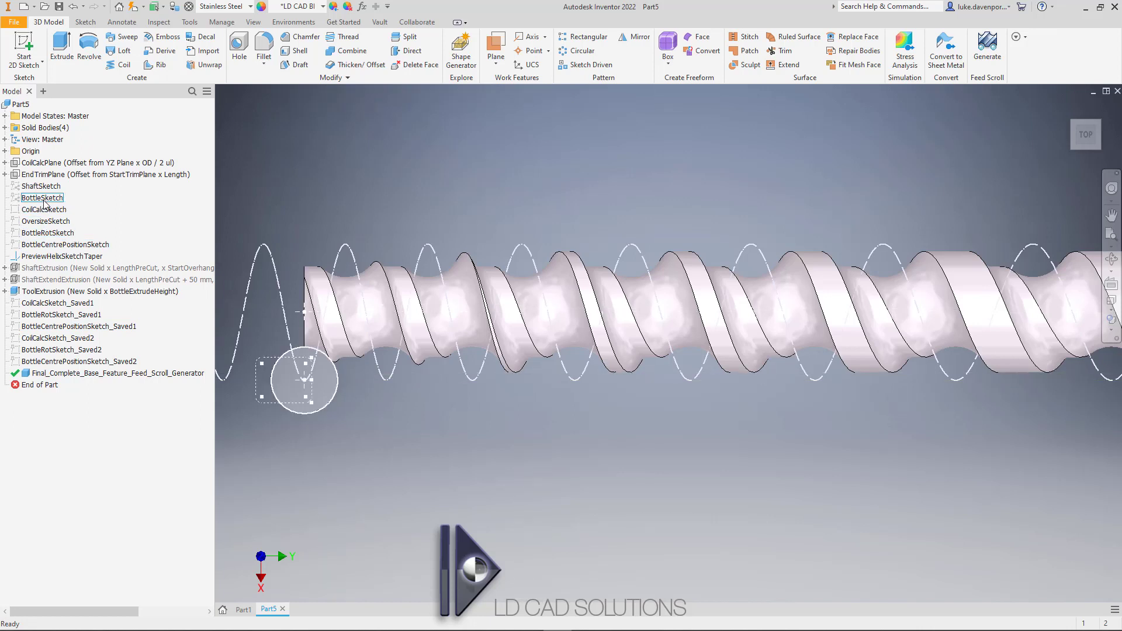
- Reopen the Feed Scroll Generator, switch the rounded rectangle in the bottle sketch back to normal lines, and finish the sketch
{"action": "left_click", "coordinate": [983, 52]}
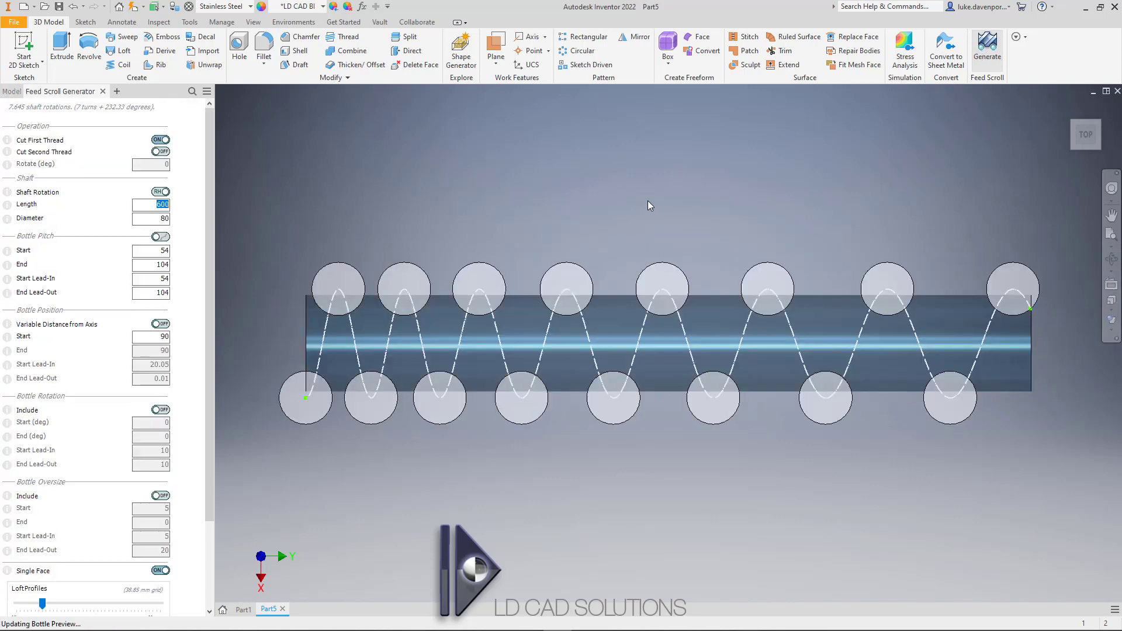
{"action": "left_click_drag", "start_coordinate": [206, 367], "coordinate": [208, 479]}
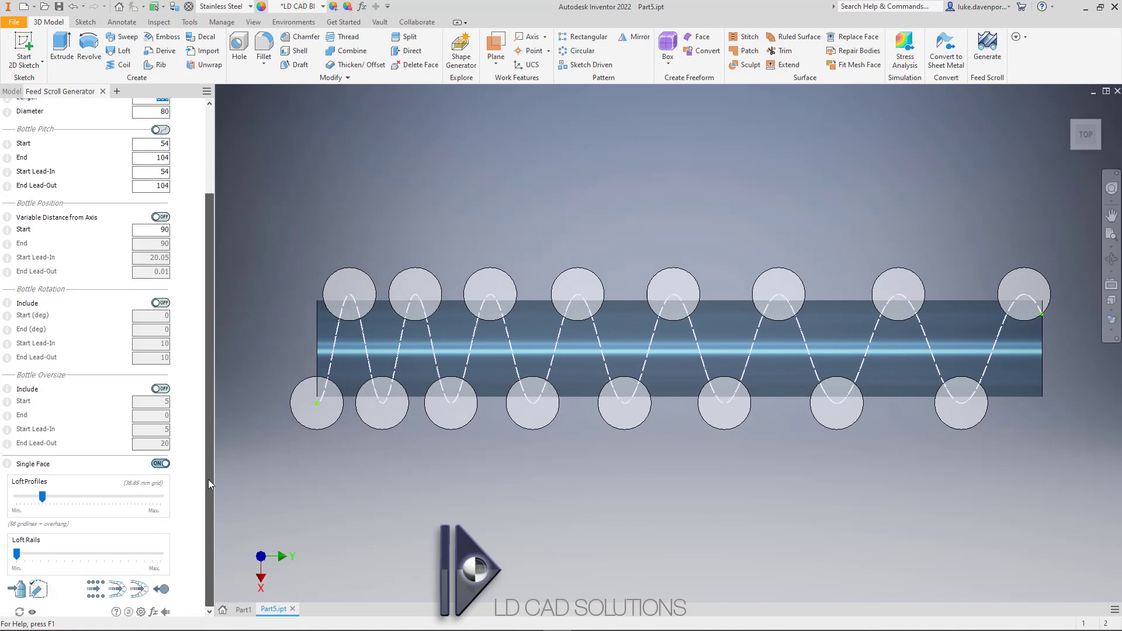
{"action": "left_click", "coordinate": [38, 589]}
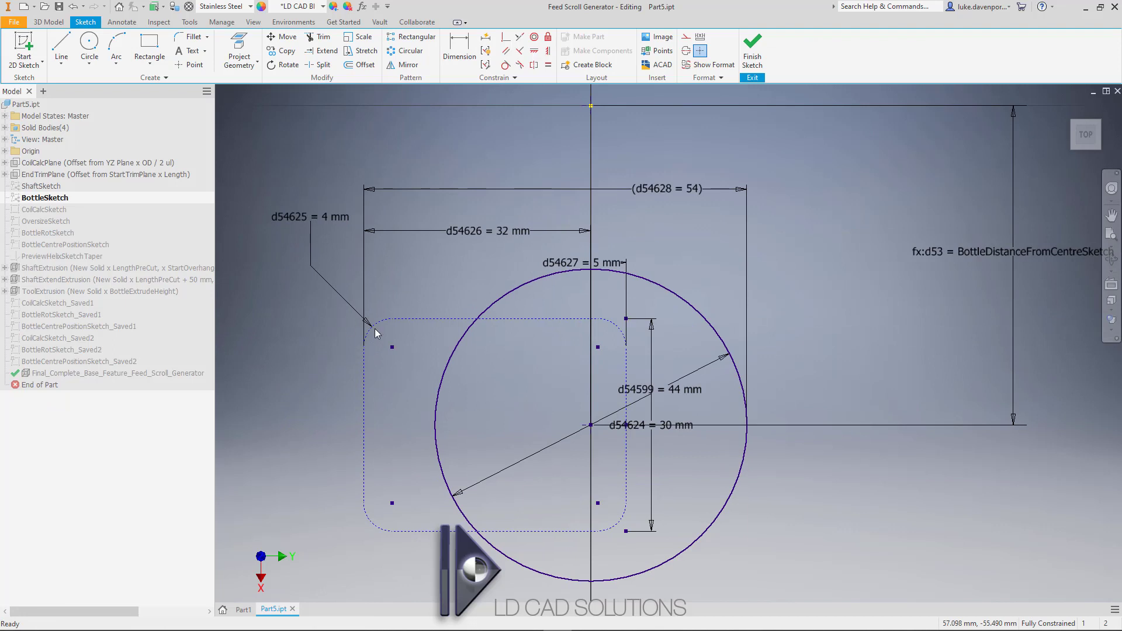
{"action": "left_click_drag", "start_coordinate": [332, 298], "coordinate": [658, 559]}
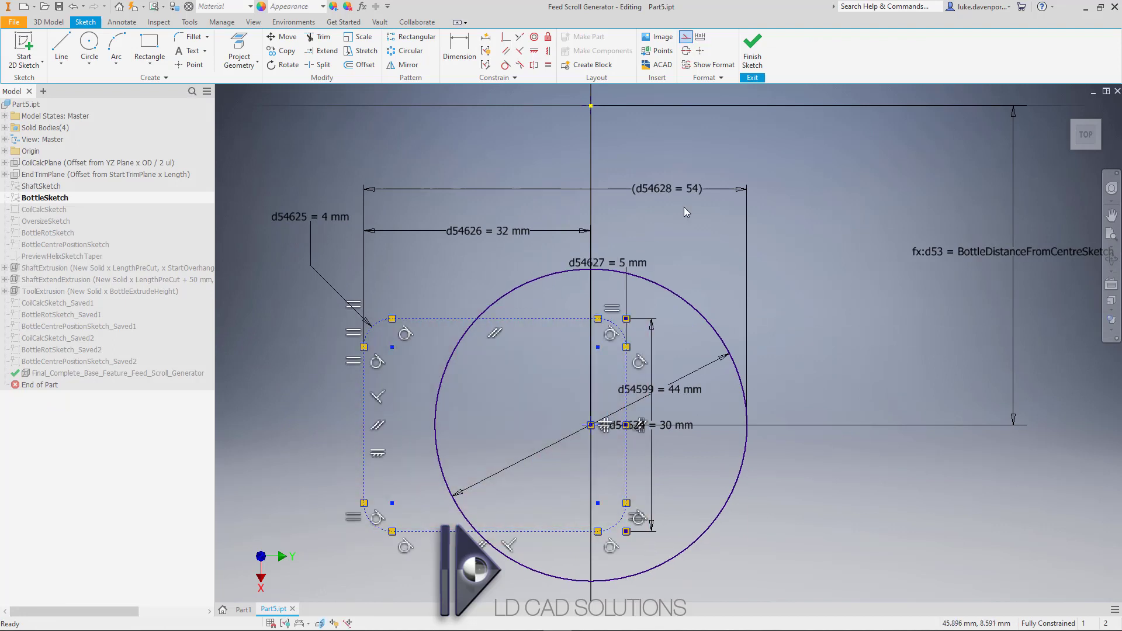
{"action": "left_click", "coordinate": [687, 38]}
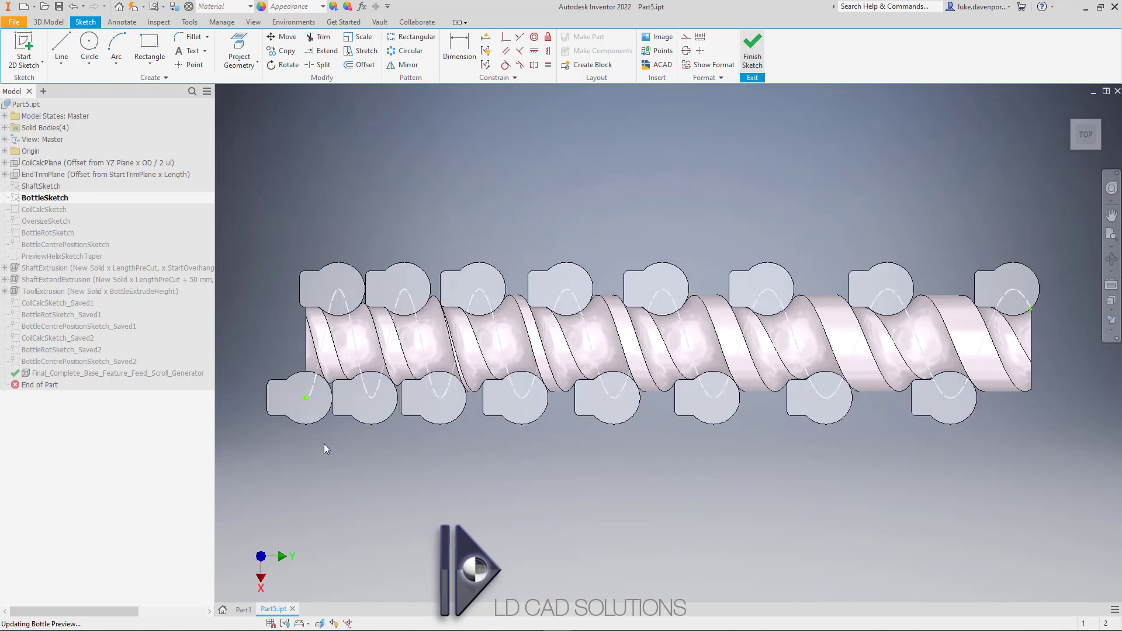
{"action": "middle_click_drag", "start_coordinate": [370, 465], "coordinate": [366, 469]}
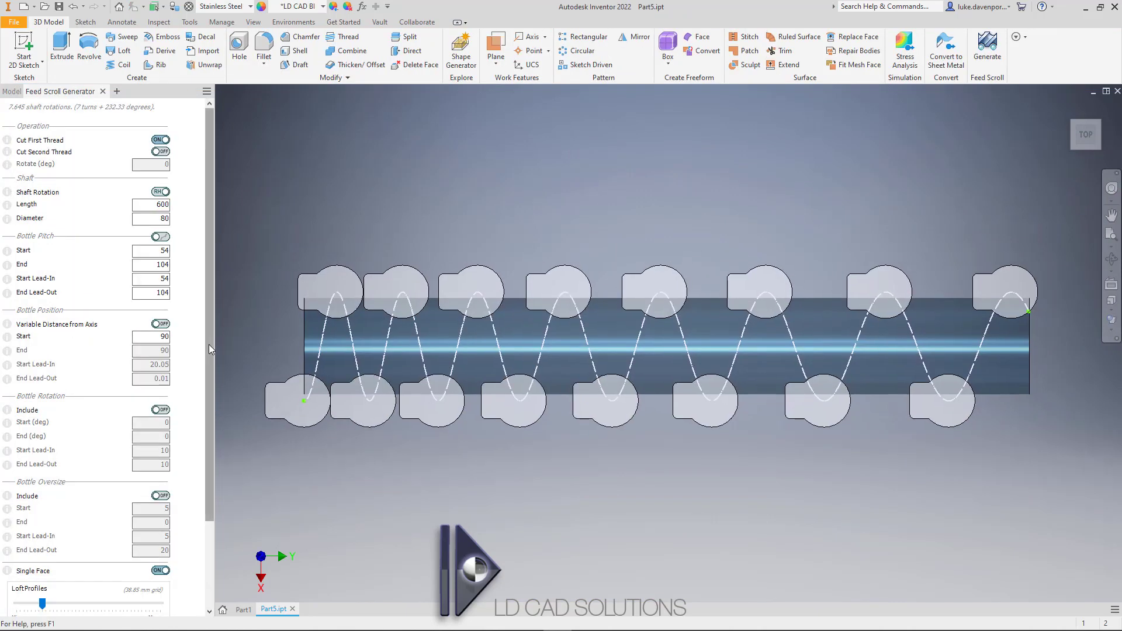
- Create the generator's motion assembly of the finished shaft with the combined circle and rounded-rectangle bottles
{"action": "scroll", "coordinate": [208, 348], "scroll_direction": "down", "scroll_amount": 4}
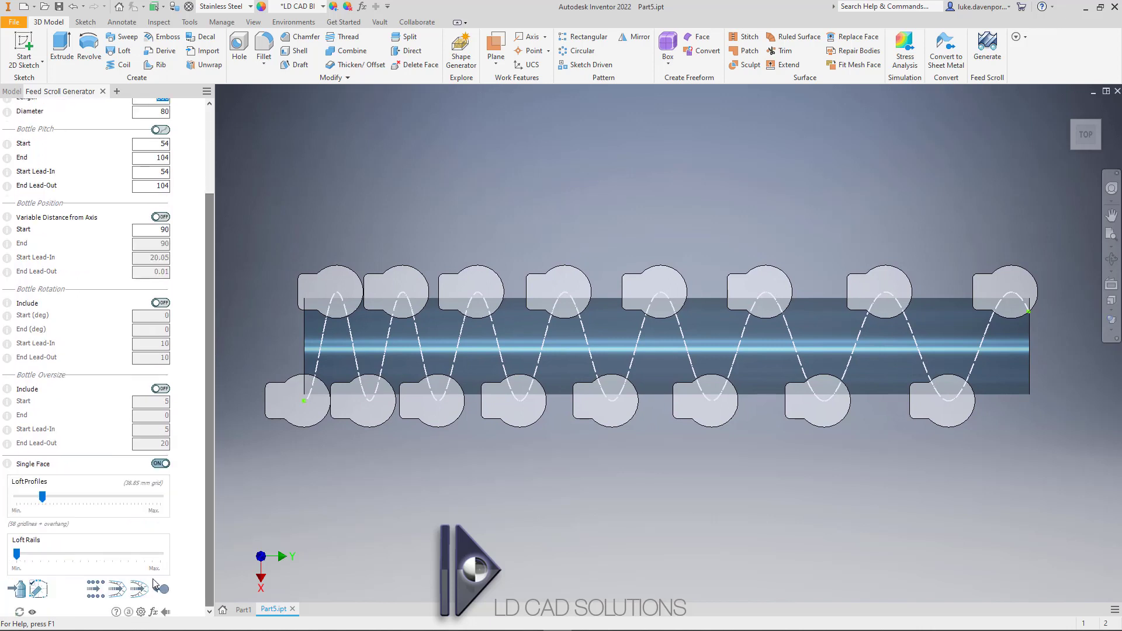
{"action": "left_click", "coordinate": [138, 589]}
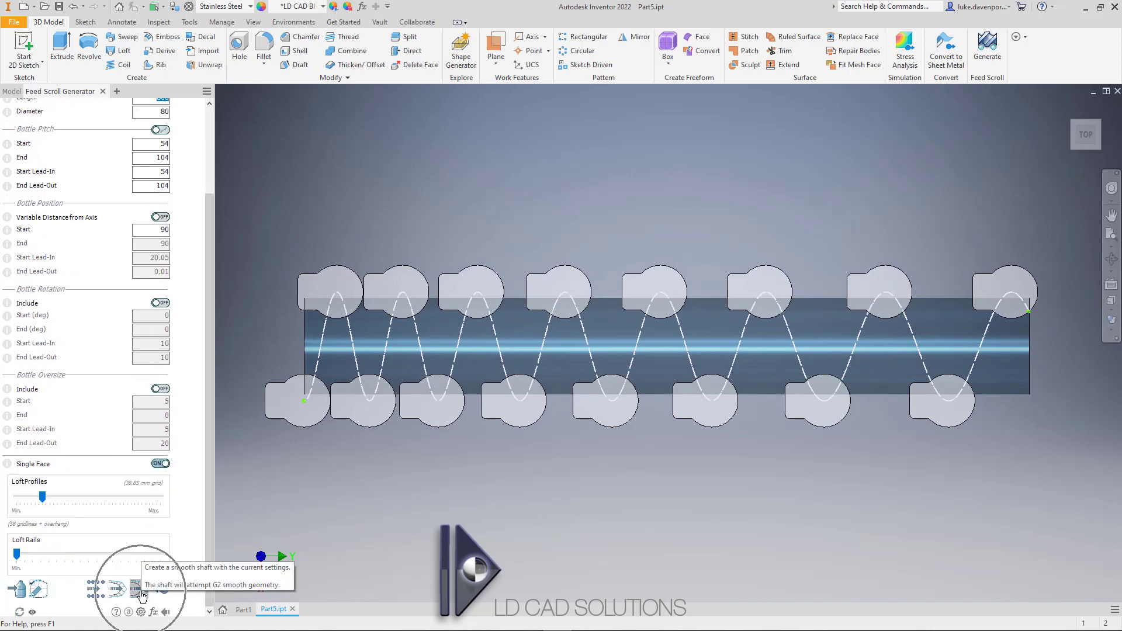
{"action": "left_click", "coordinate": [141, 591]}
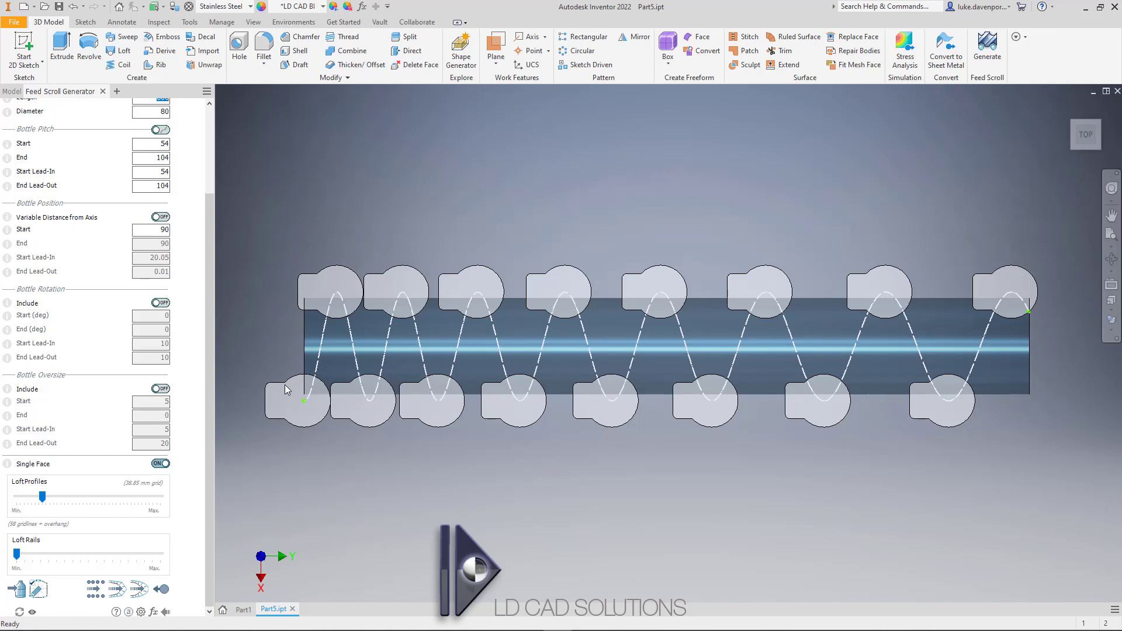
{"action": "left_click", "coordinate": [97, 589]}
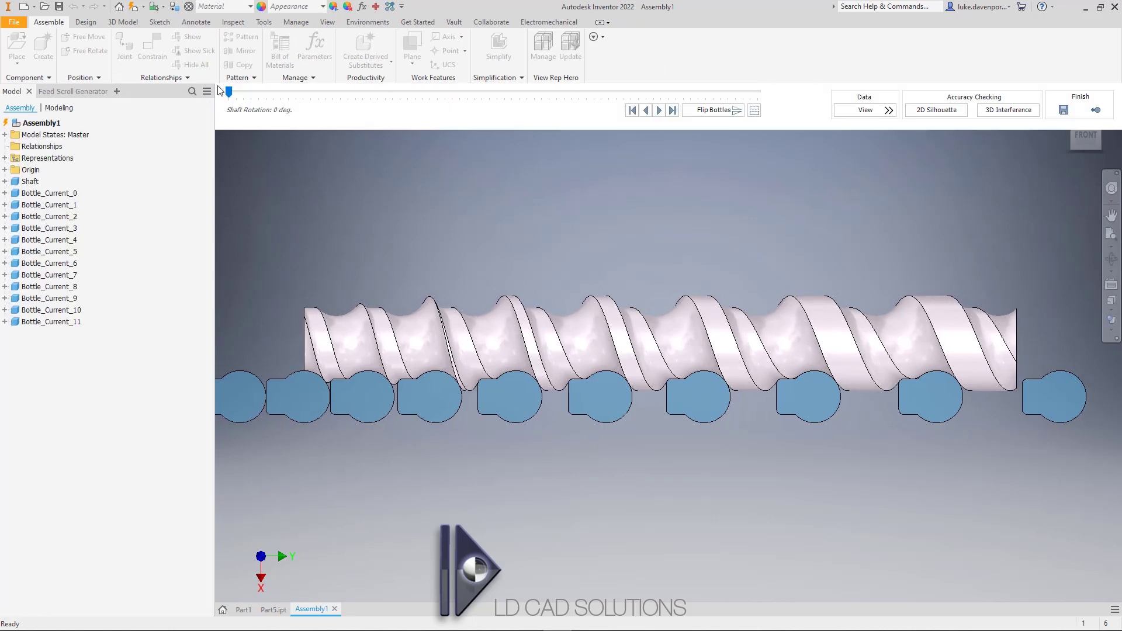
- Scrub the shaft rotation to 155 degrees, play the bottle animation, and view the assembly isometrically
{"action": "left_click_drag", "start_coordinate": [228, 92], "coordinate": [608, 92]}
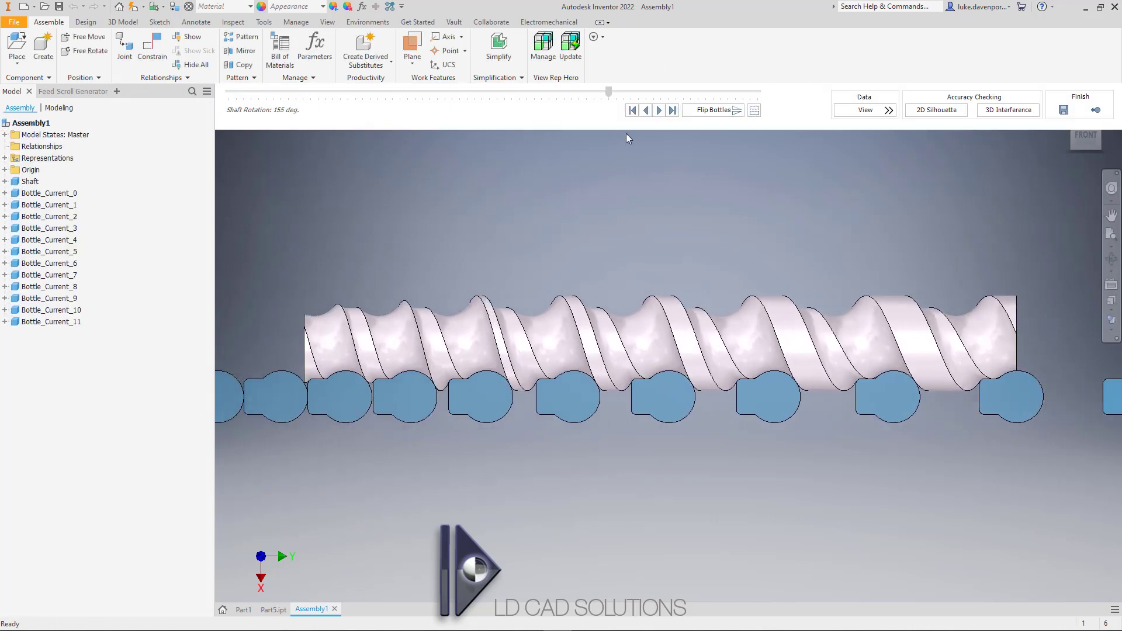
{"action": "left_click_drag", "start_coordinate": [626, 133], "coordinate": [659, 109]}
{"action": "left_click", "coordinate": [659, 110]}
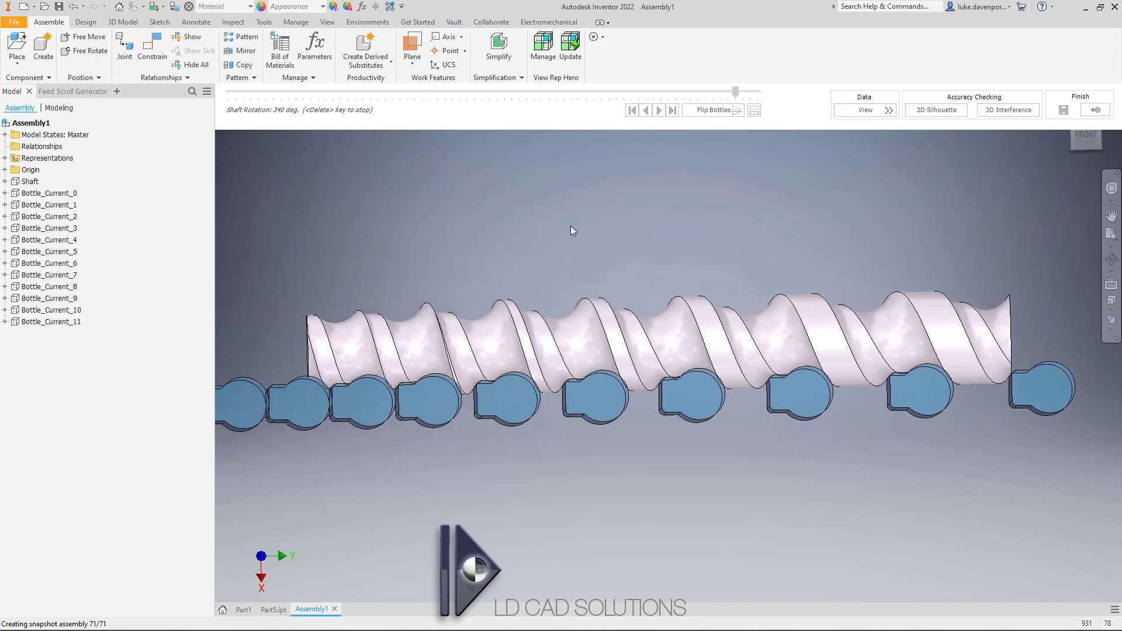
{"action": "middle_click_drag", "start_coordinate": [571, 231], "coordinate": [586, 229]}
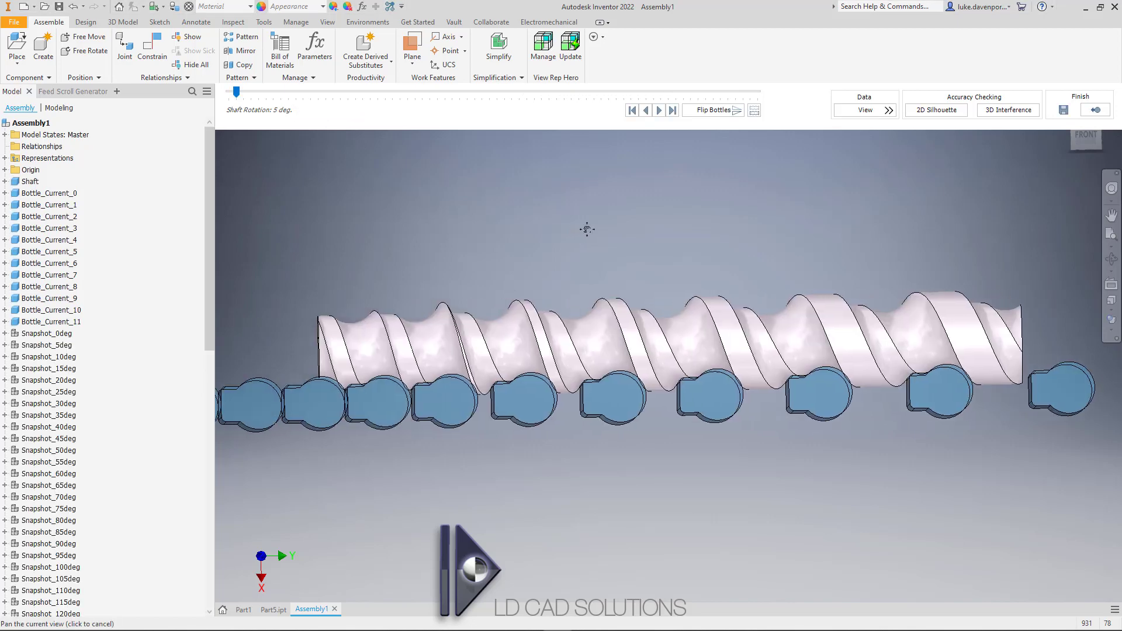
{"action": "key", "text": "F6"}
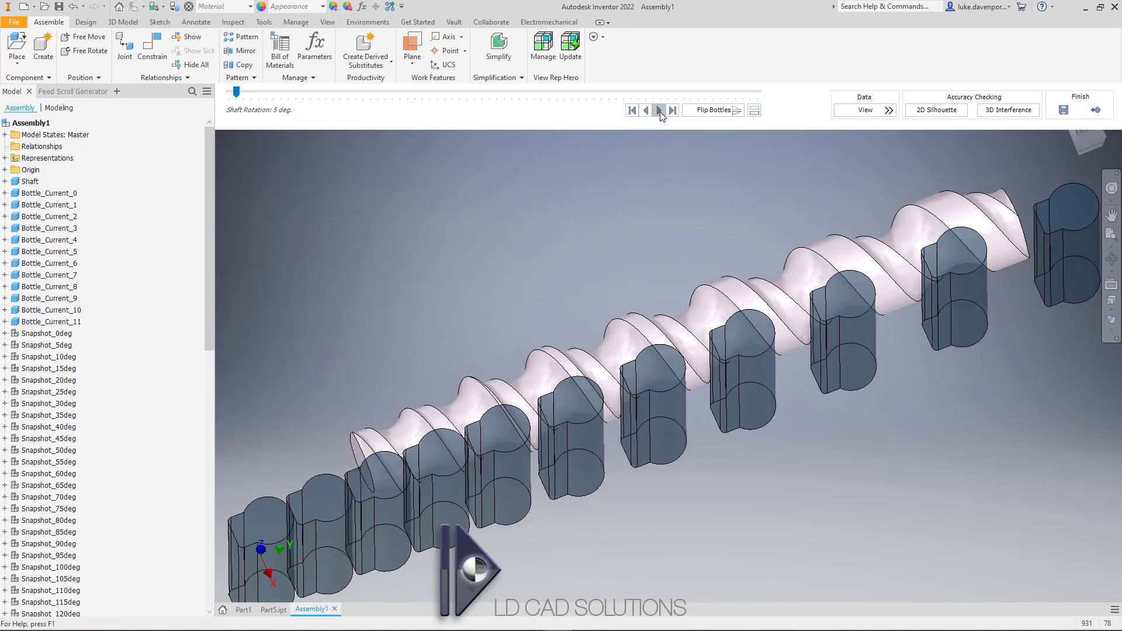
- Set the animation playback speed to 4x and replay the bottle motion while viewing the scroll from another angle
{"action": "right_click", "coordinate": [660, 111]}
{"action": "right_click", "coordinate": [660, 111]}
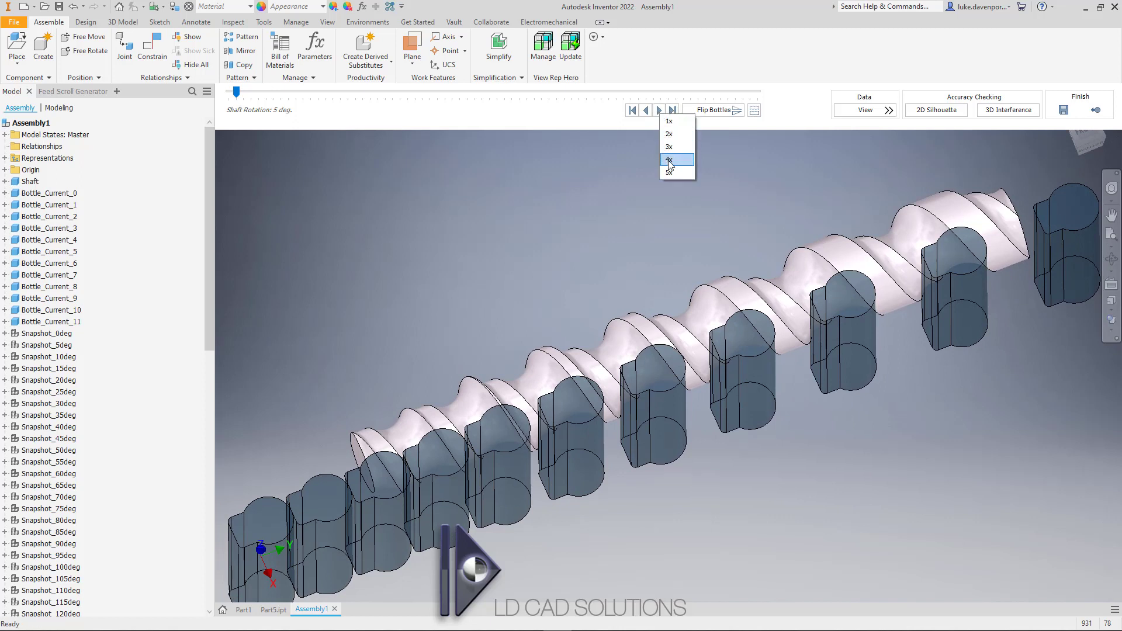
{"action": "left_click", "coordinate": [659, 111]}
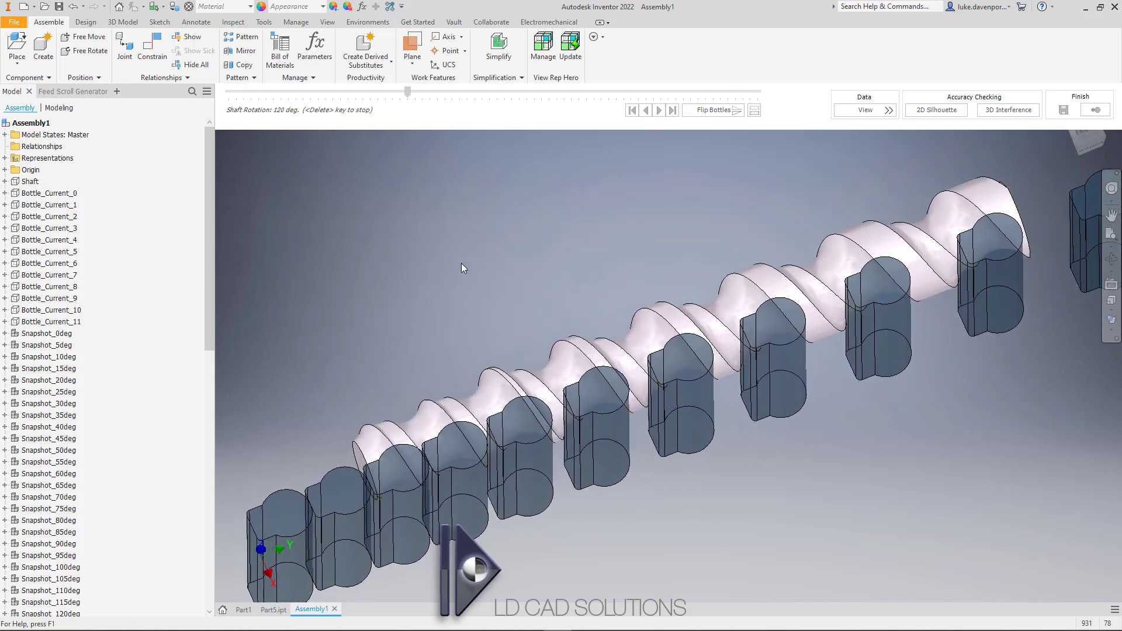
{"action": "middle_click_drag", "start_coordinate": [461, 268], "coordinate": [499, 270], "text": "shift"}
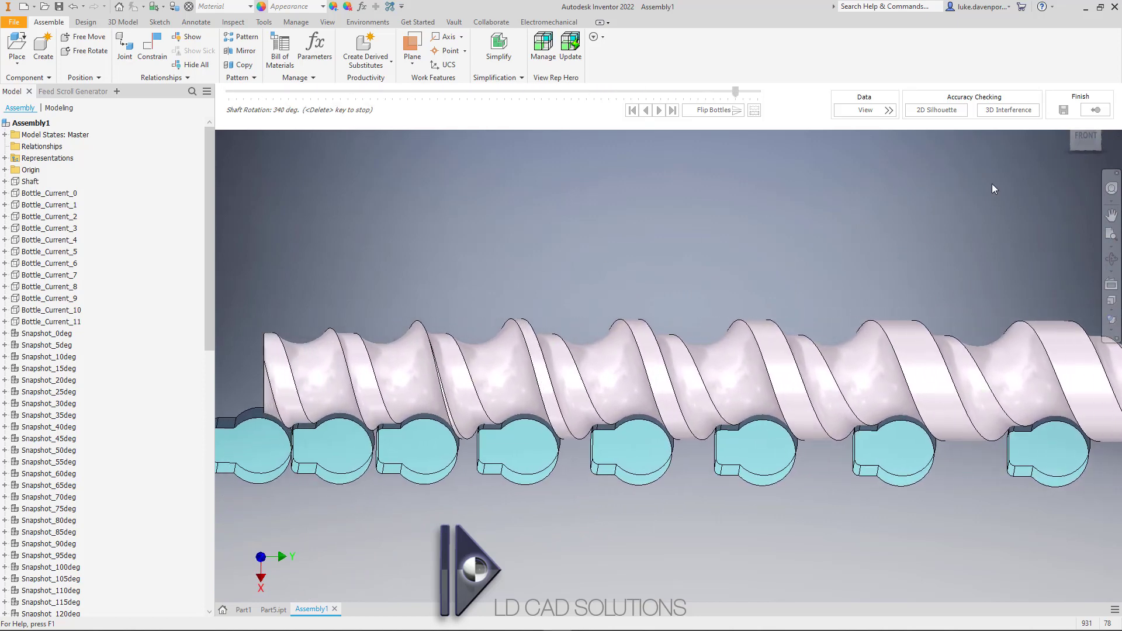
- Stop the animation at 340 degrees in the front view and examine the fit between the bottle profiles and the thread pockets
{"action": "left_click", "coordinate": [1088, 142]}
{"action": "key", "text": "Delete"}
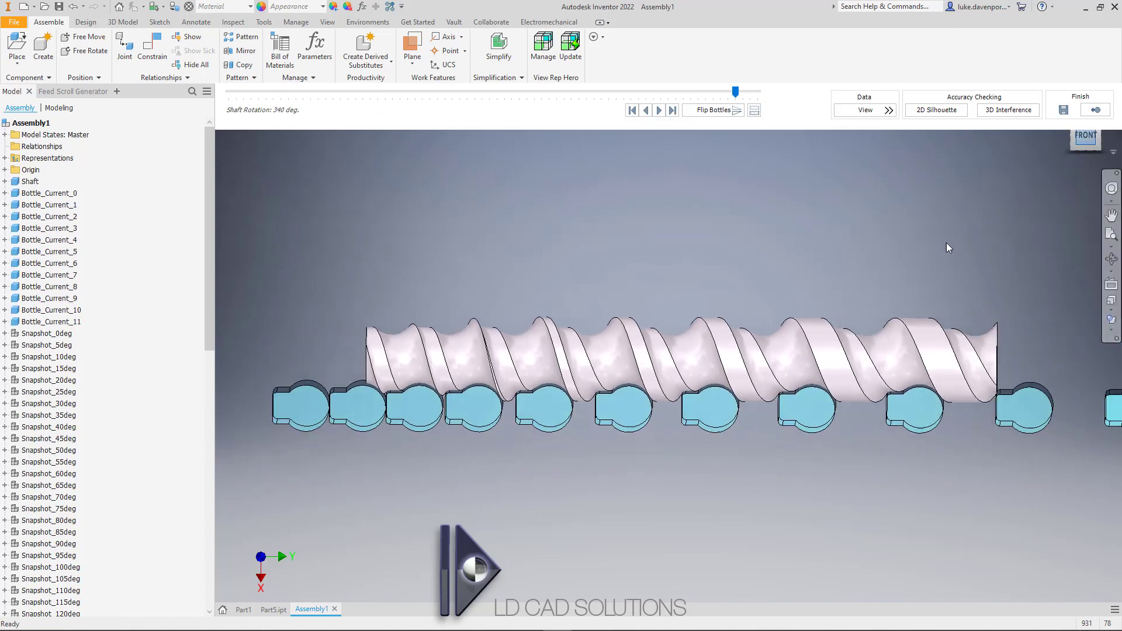
{"action": "scroll", "coordinate": [628, 369], "scroll_direction": "up", "scroll_amount": 5}
{"action": "scroll", "coordinate": [719, 327], "scroll_direction": "up", "scroll_amount": 5}
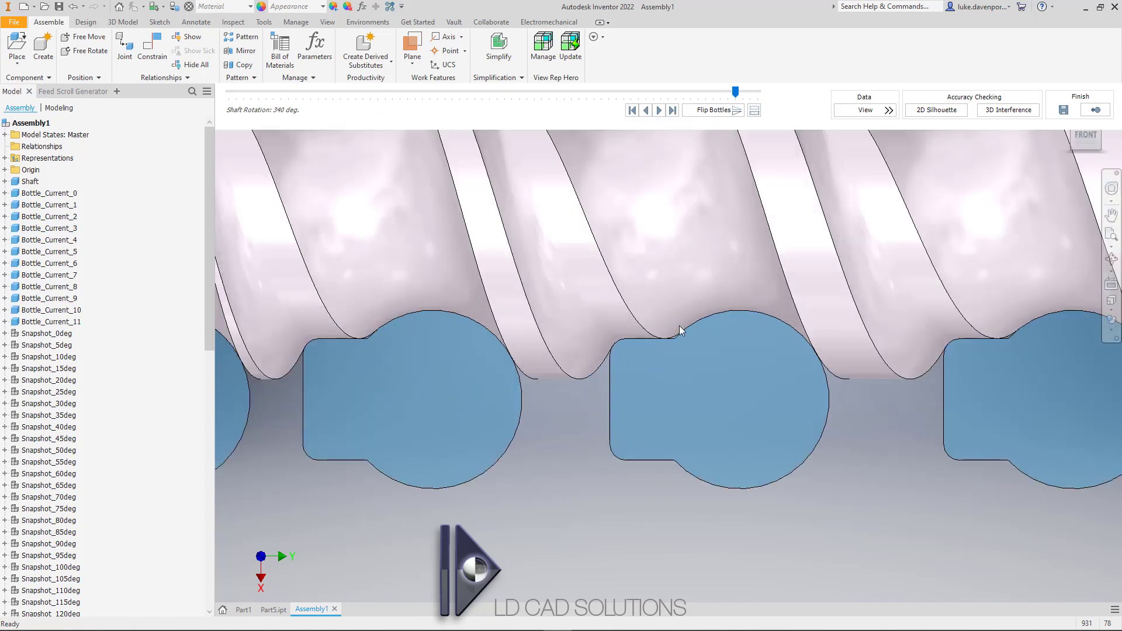
{"action": "scroll", "coordinate": [678, 298], "scroll_direction": "down", "scroll_amount": 3}
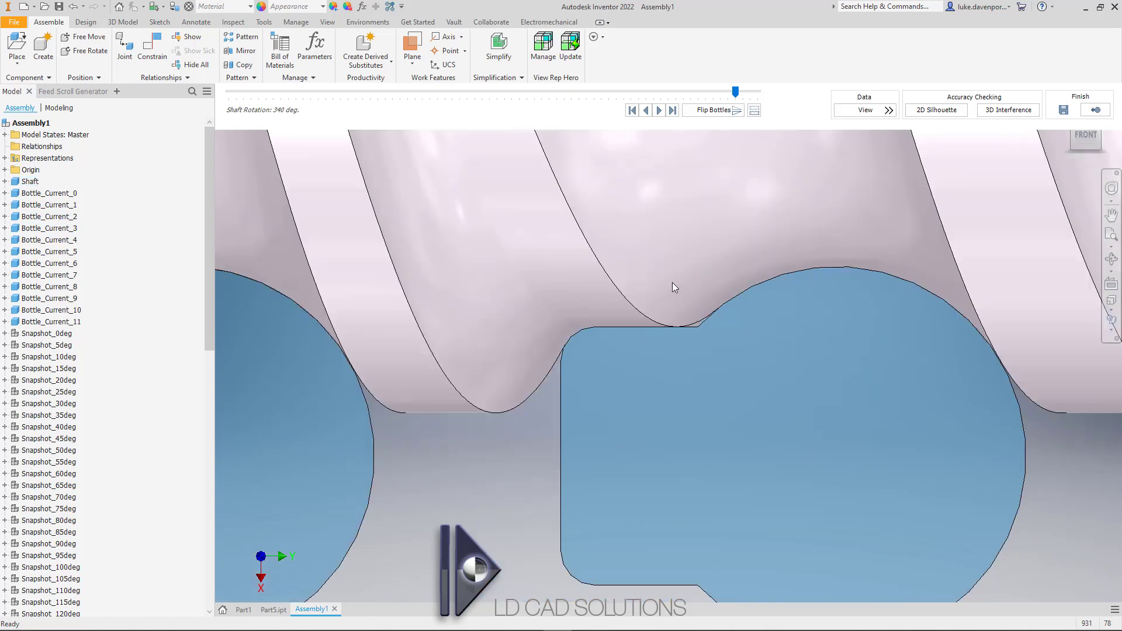
{"action": "scroll", "coordinate": [586, 316], "scroll_direction": "up", "scroll_amount": 4}
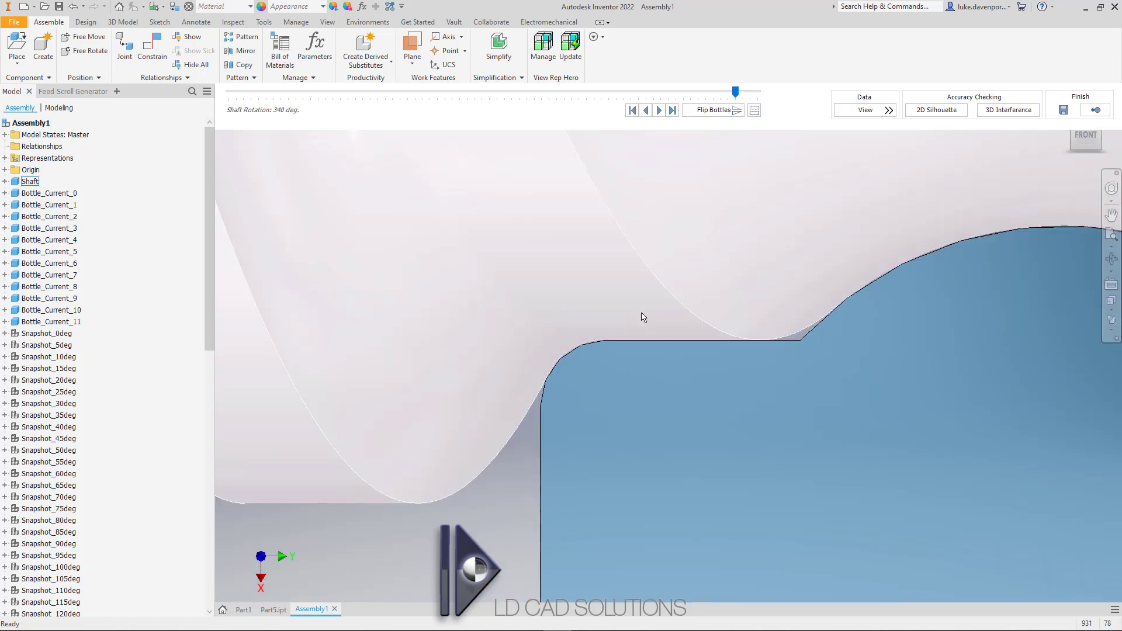
{"action": "scroll", "coordinate": [643, 309], "scroll_direction": "down", "scroll_amount": 2}
{"action": "scroll", "coordinate": [683, 295], "scroll_direction": "down", "scroll_amount": 3}
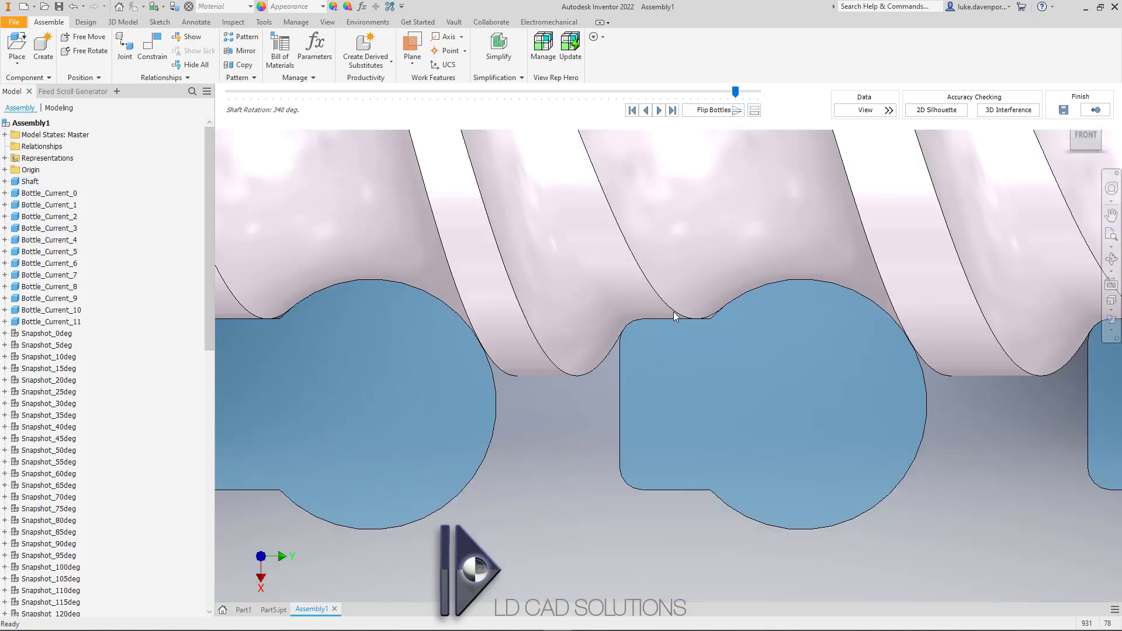
- Replay the bottle animation from the front, leave the shaft rotation at 100 degrees, and view the whole scroll
{"action": "left_click", "coordinate": [658, 110]}
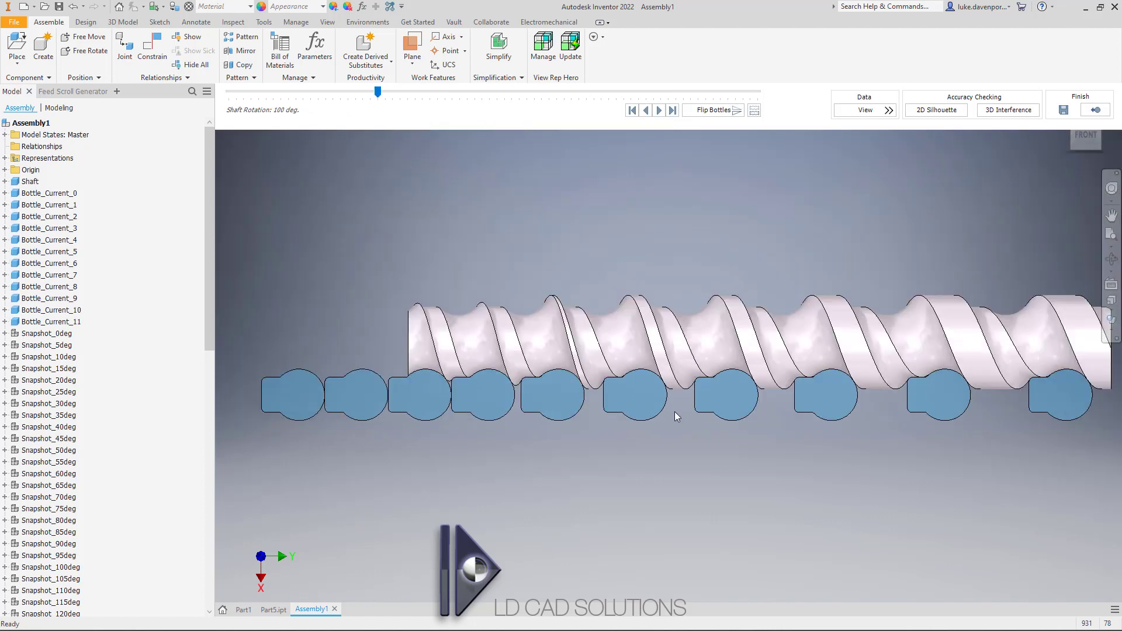
{"action": "key", "text": "F2"}
{"action": "left_click_drag", "start_coordinate": [689, 248], "coordinate": [633, 247]}
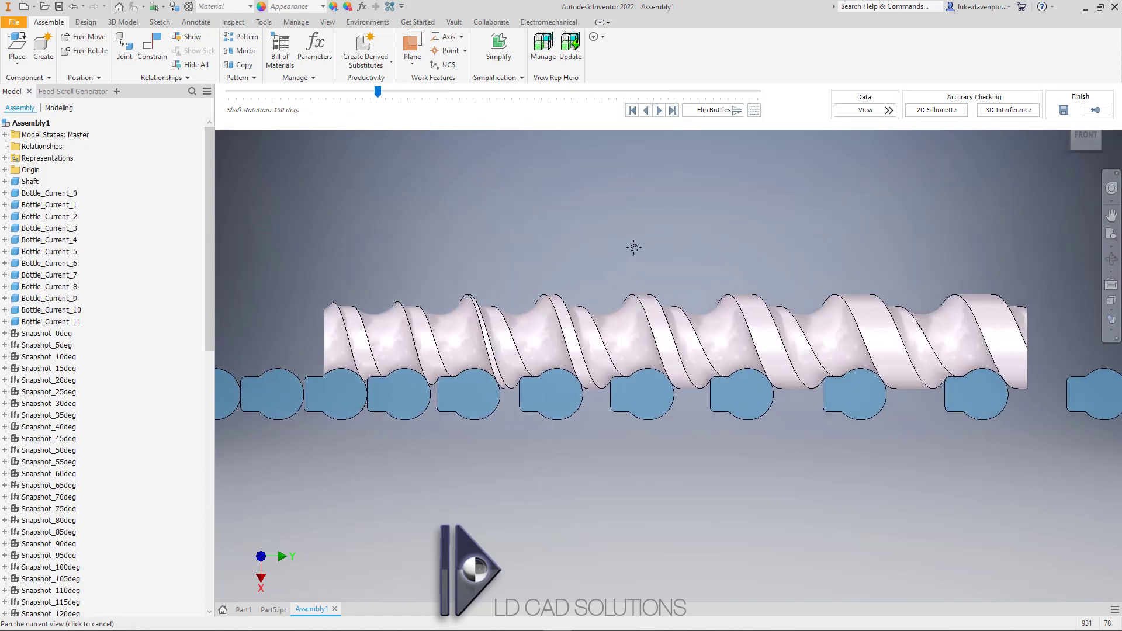